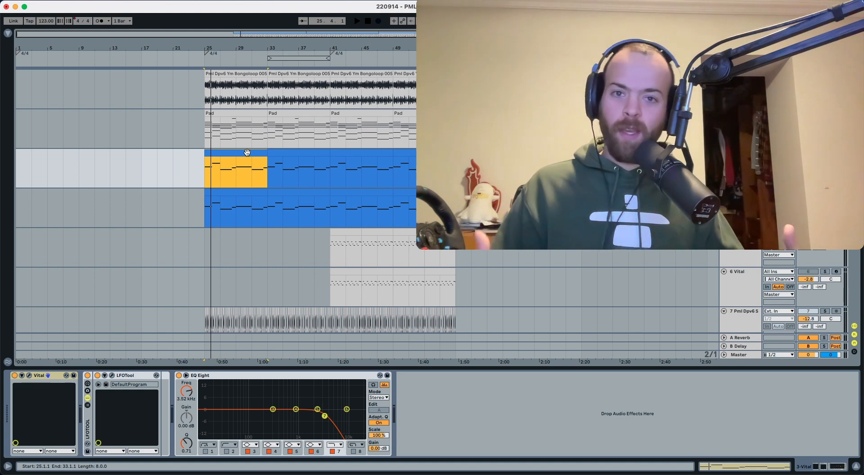
Play the bass part with its EQ Eight bypassed and re-enabled to compare the filtered and unfiltered sound
key("space")
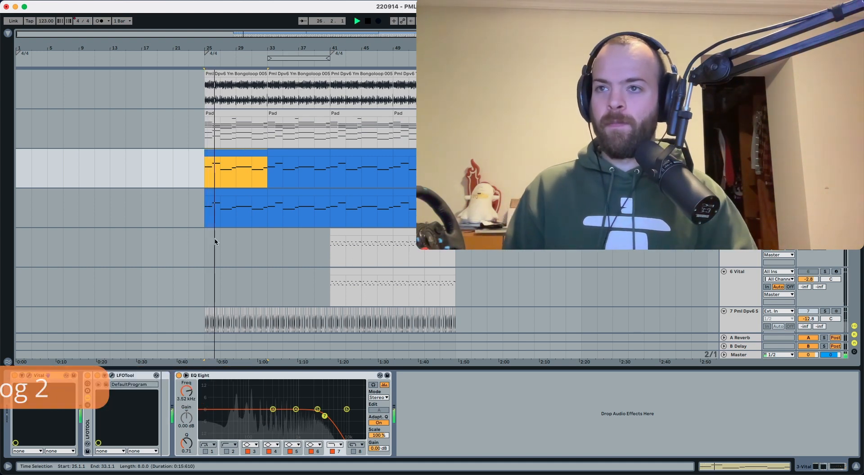
key("space")
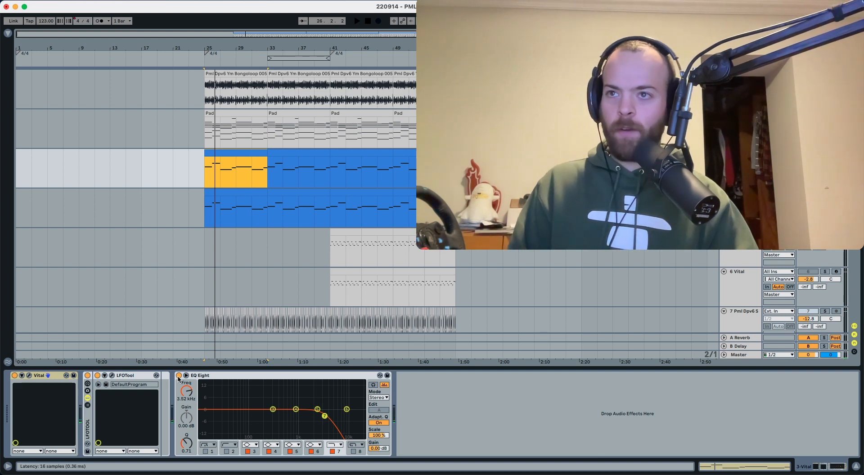
left_click(179, 376)
key("space")
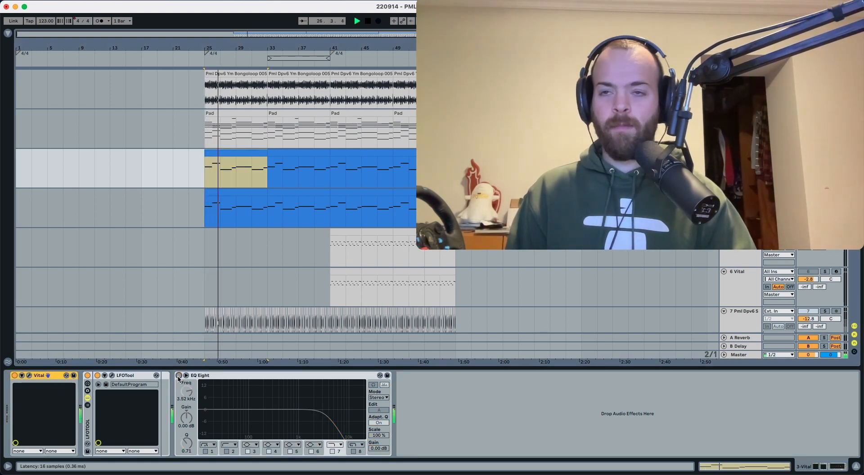
left_click(179, 375)
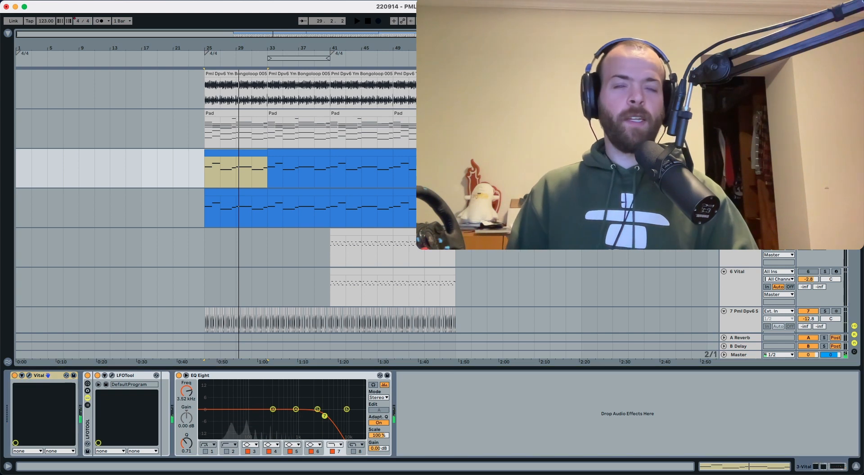
key("space")
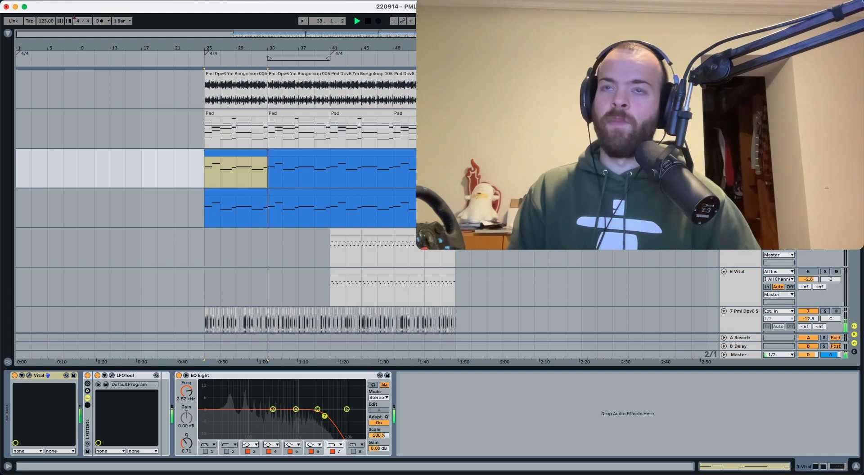
key("space")
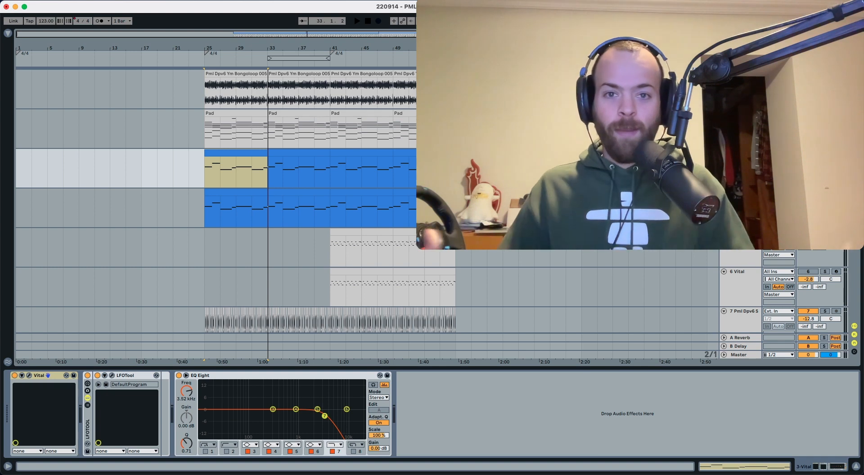
Arm the 4 Vital track and load the 03-Smooth Square wavetable into oscillator 1
left_click(836, 192)
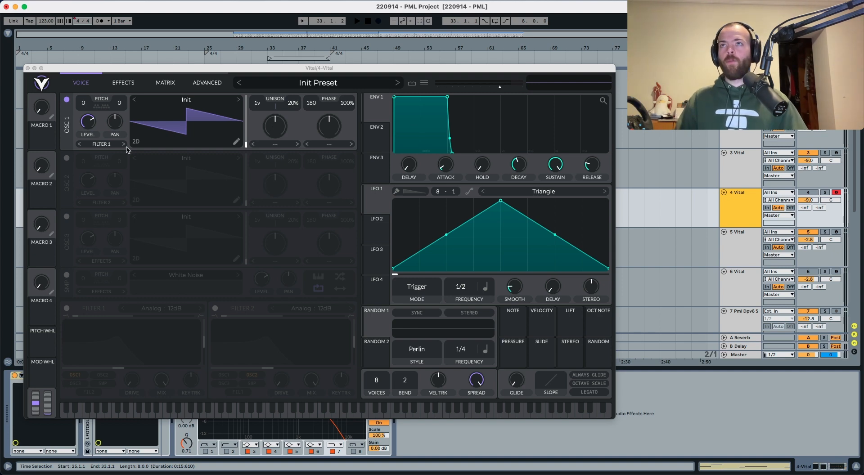
left_click(167, 105)
left_click(199, 103)
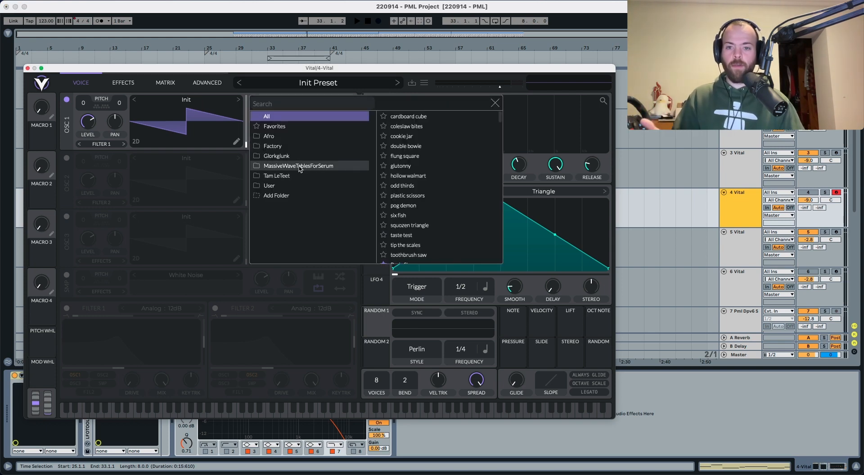
type("smot")
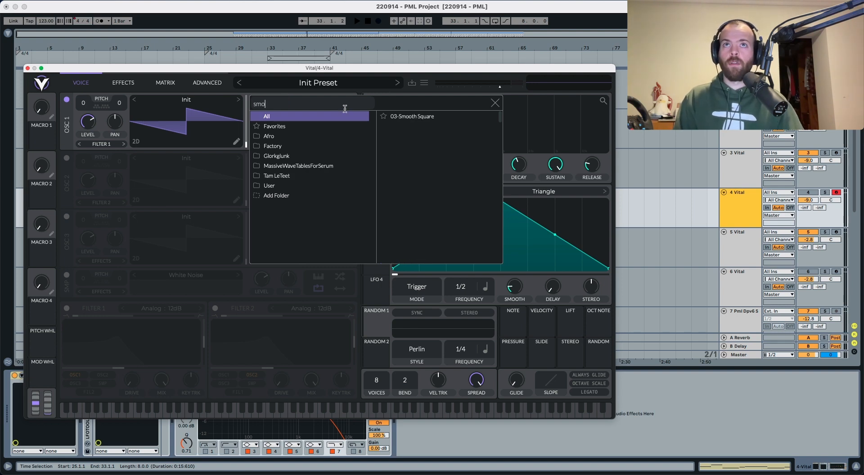
left_click(401, 116)
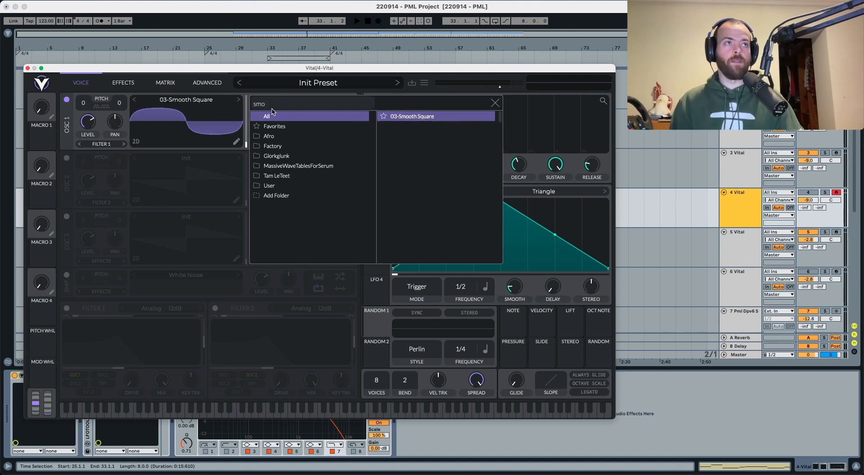
Solo the 4 Vital track, audition the wavetable and close the wavetable browser
left_click(827, 193)
key("space")
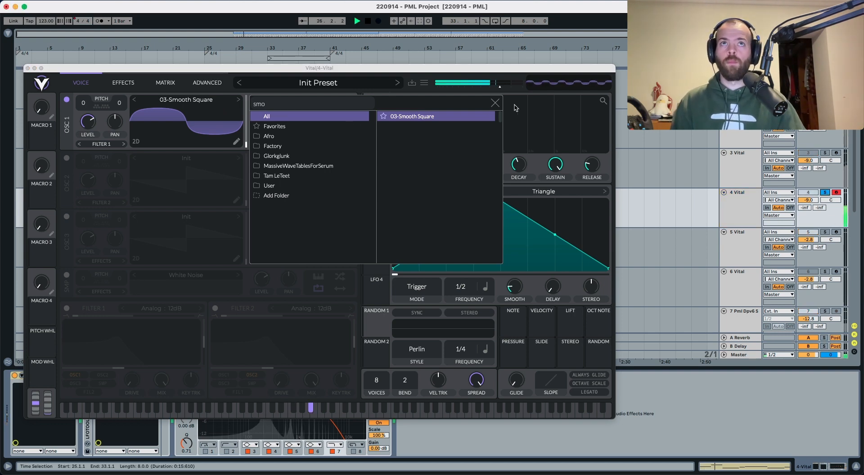
left_click(495, 103)
key("space")
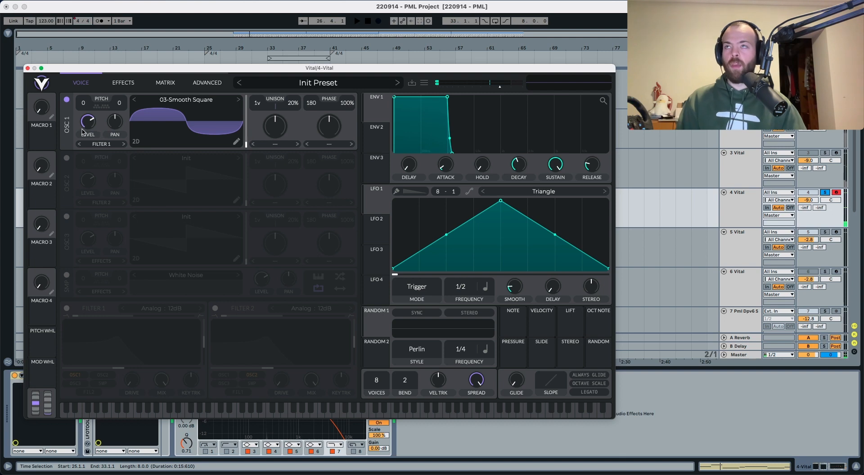
Transpose oscillator 1 down to -12 semitones and audition it
left_click_drag(84, 103, 86, 113)
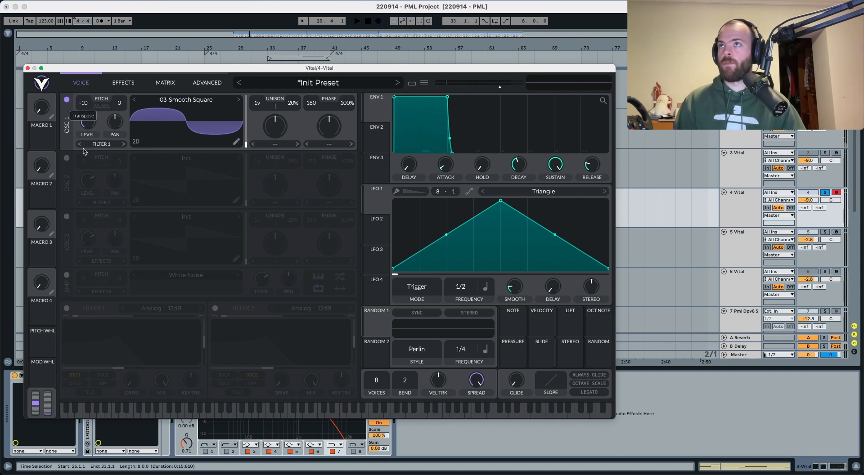
key("space")
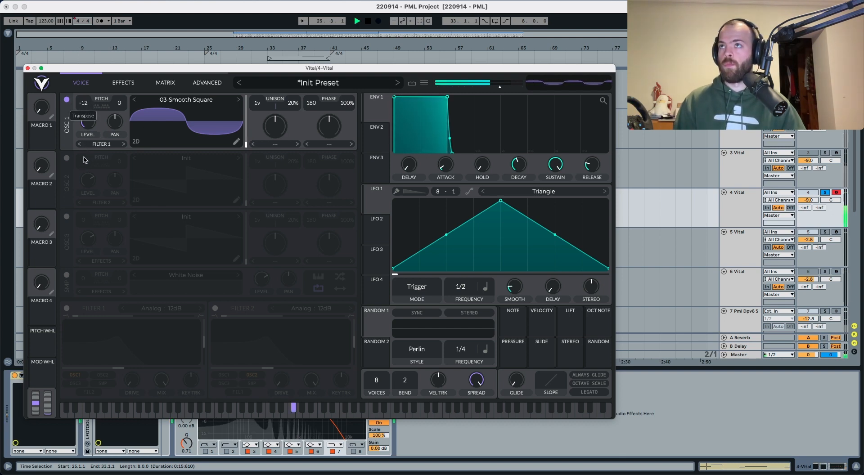
key("space")
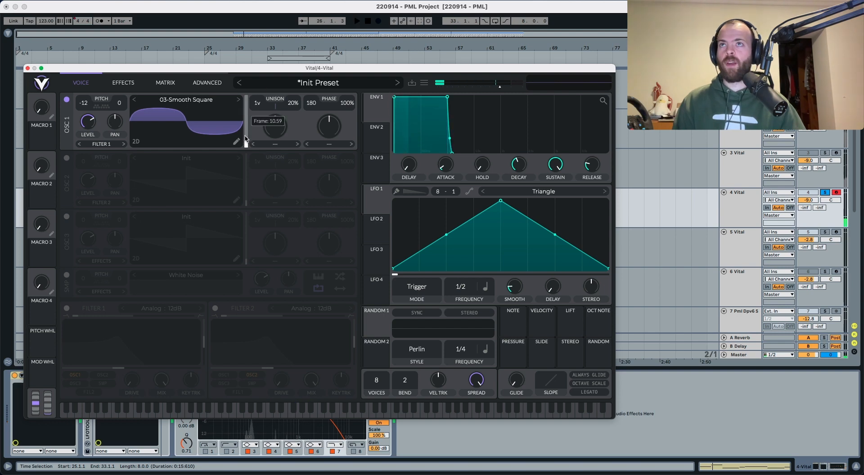
Move oscillator 1's wavetable position to about frame 215 for a squarer waveform and audition it
left_click_drag(245, 144, 243, 105)
key("space")
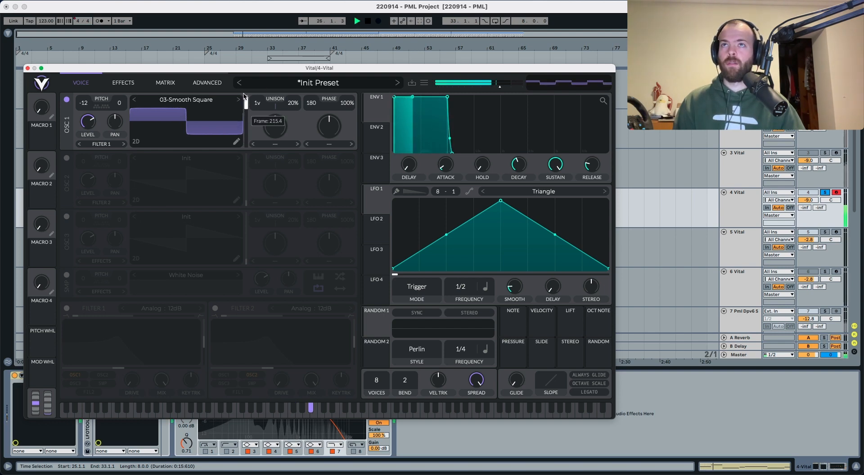
key("space")
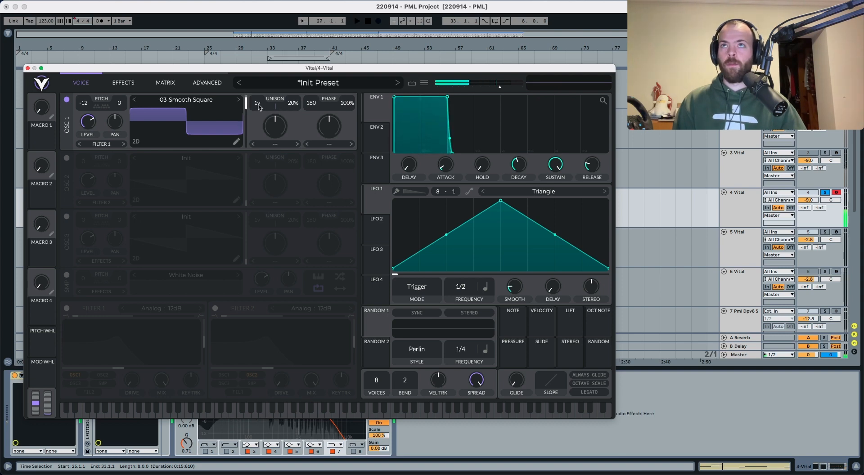
Set oscillator 1's unison to 3 voices with 0% detune and raise its level to maximum
left_click_drag(257, 103, 257, 95)
left_click_drag(275, 124, 283, 270)
key("space")
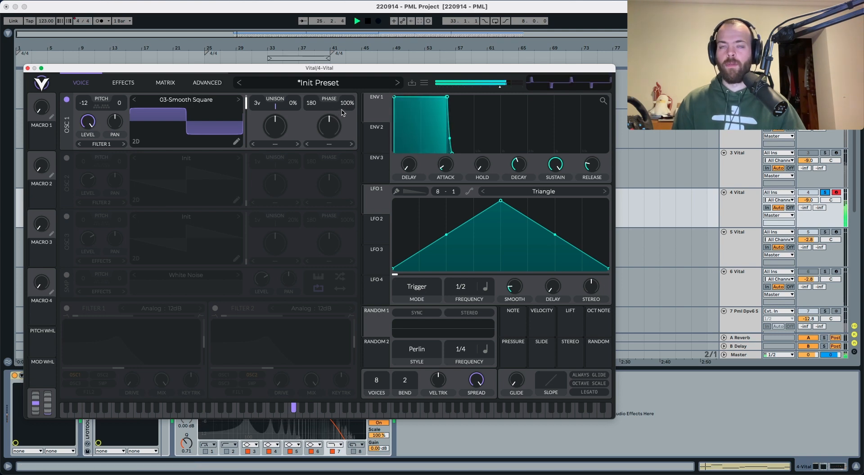
Set oscillator 1's phase randomization to 0% and audition the bass repeatedly
key("space")
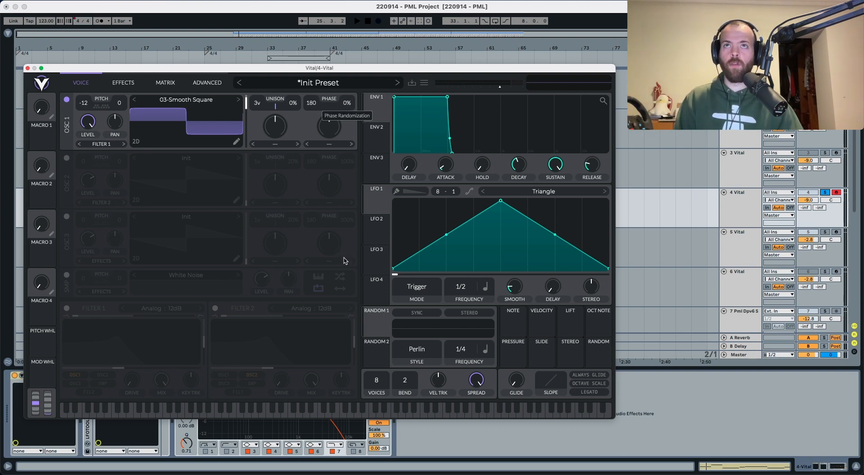
key("space")
key("space")
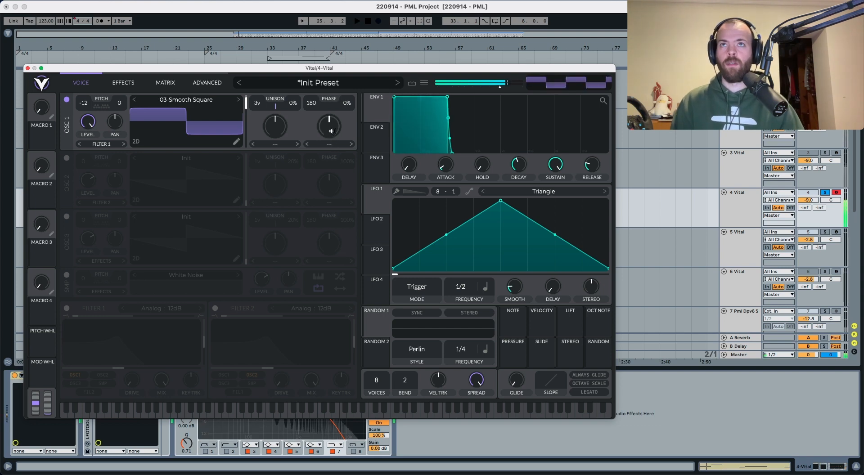
key("space")
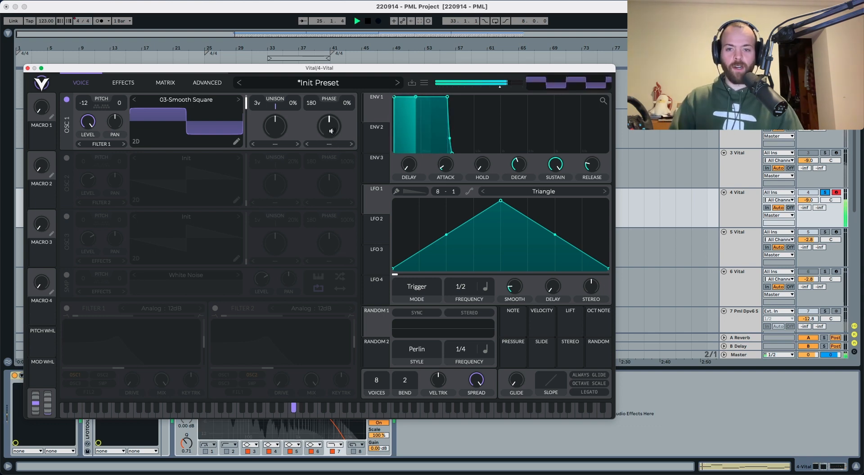
key("space")
Apply the Formant wave morph to oscillator 1 with an amount of about 51.67% and audition it
left_click(329, 144)
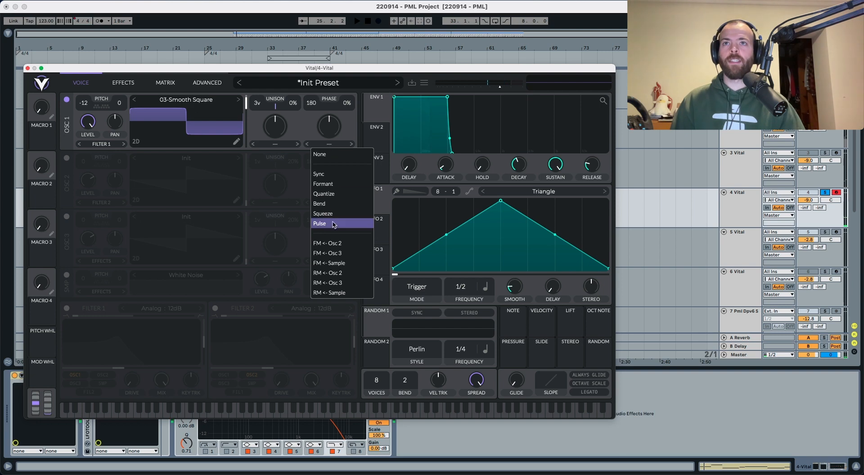
left_click(327, 185)
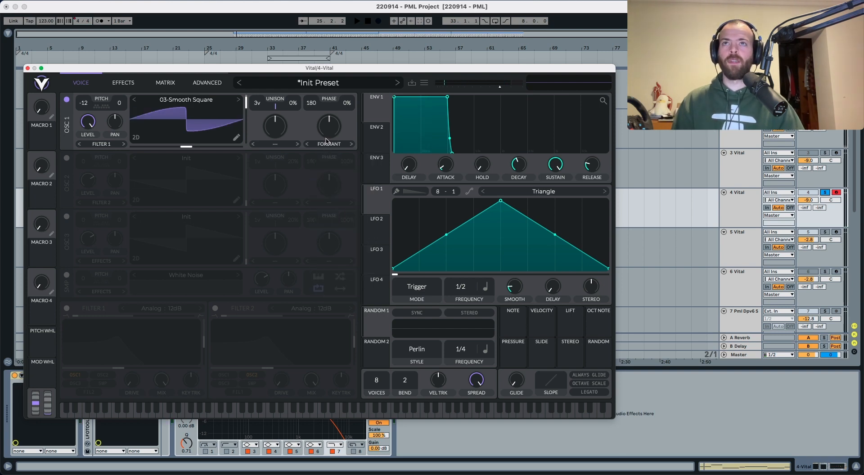
scroll(328, 129, "up", 1)
scroll(328, 127, "down", 2)
key("space")
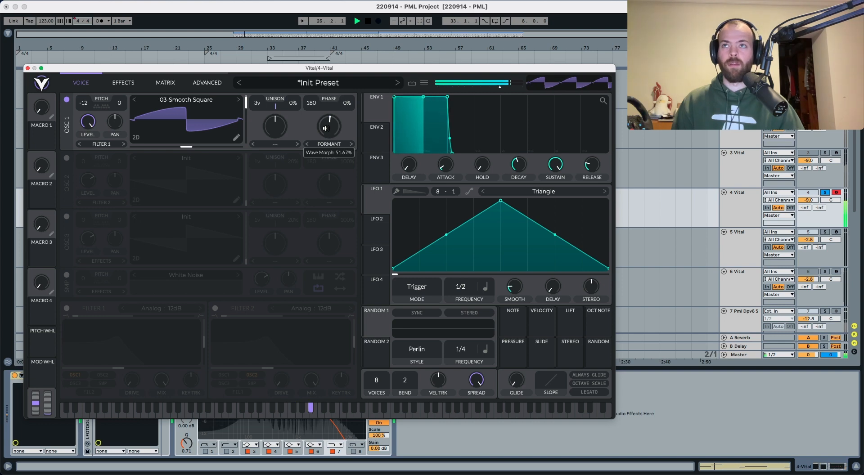
key("space")
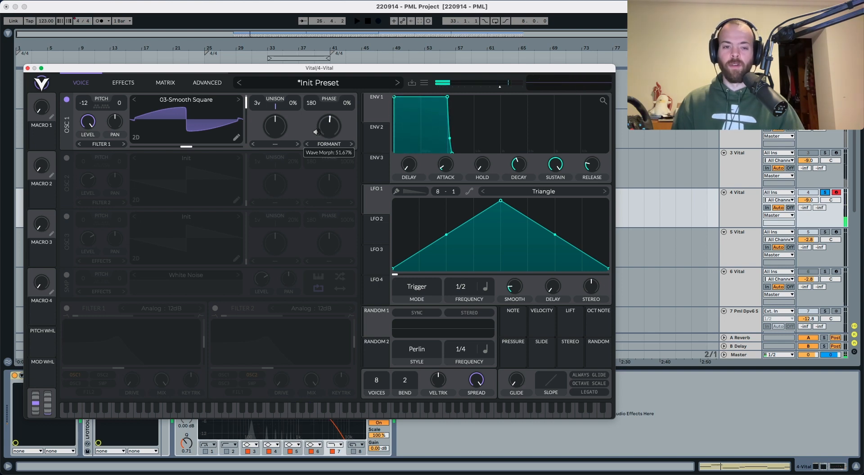
Enable oscillator 2, load the 04-Sin-Square wavetable into it and transpose it to -24 semitones
left_click(66, 158)
left_click(196, 159)
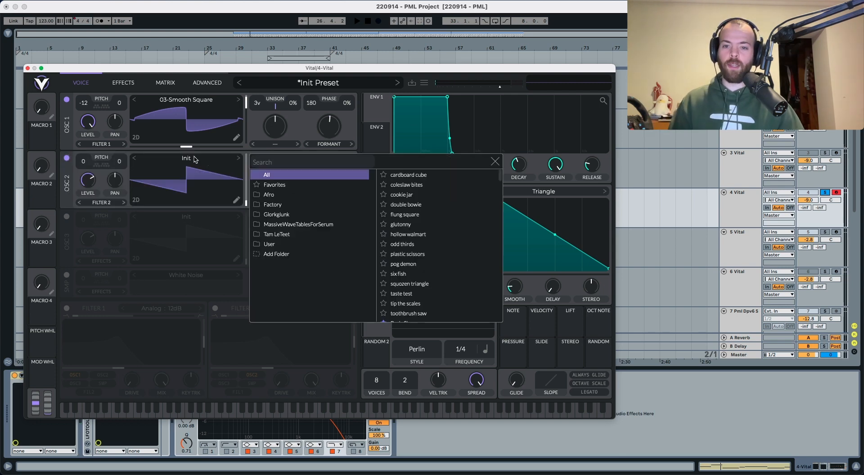
type("sin qu")
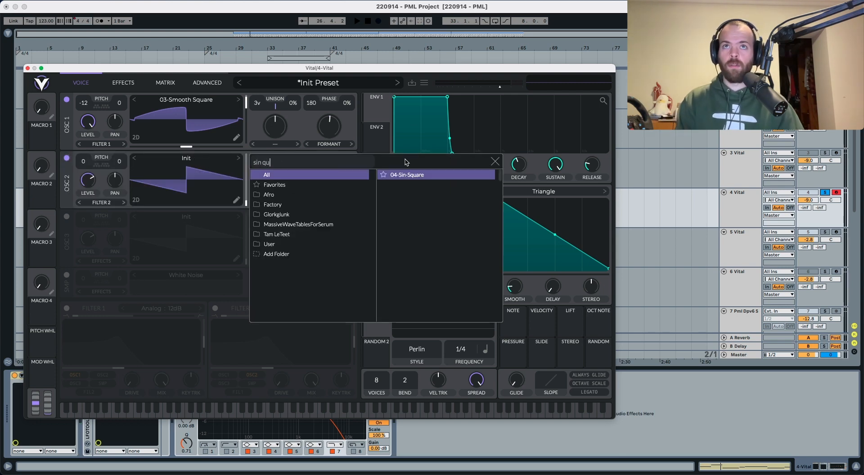
left_click(405, 175)
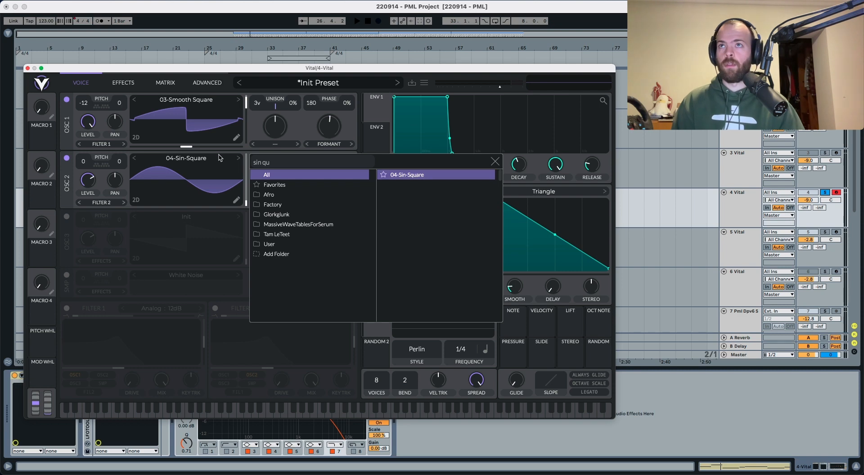
left_click(249, 153)
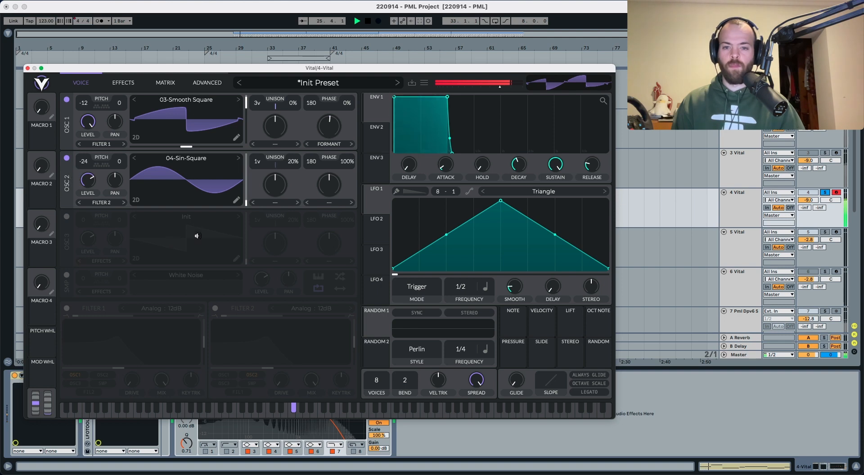
Set oscillator 2's unison to 3 voices with 0% detune and audition both oscillators together
key("space")
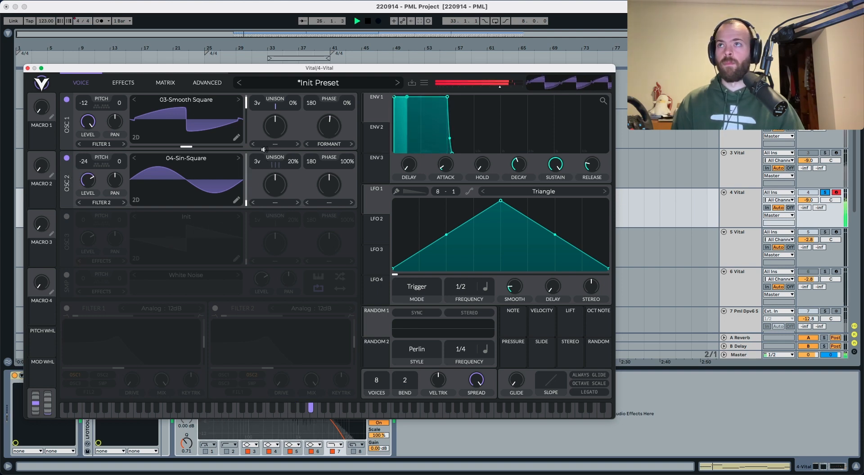
key("space")
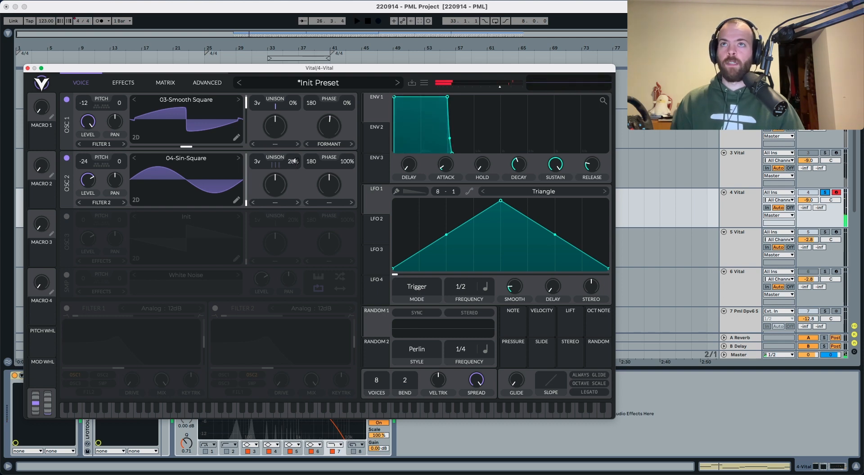
left_click_drag(287, 169, 295, 241)
key("space")
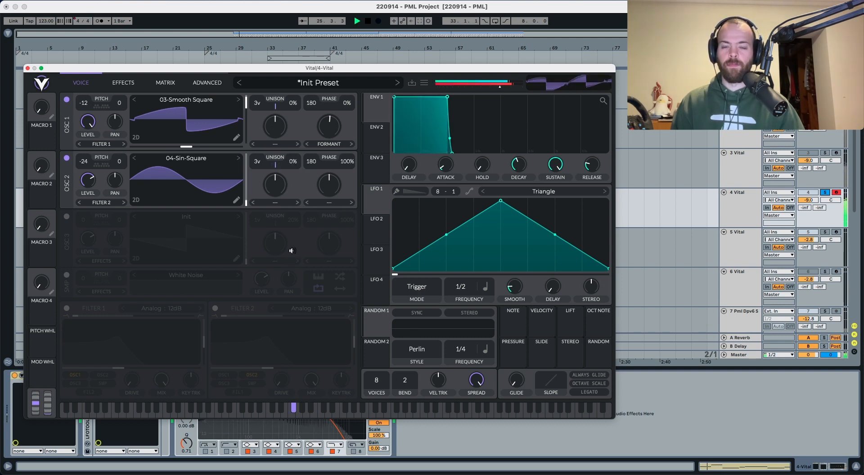
Raise oscillator 2's level to about 0.770 and audition the combined bass
mouse_move(91, 181)
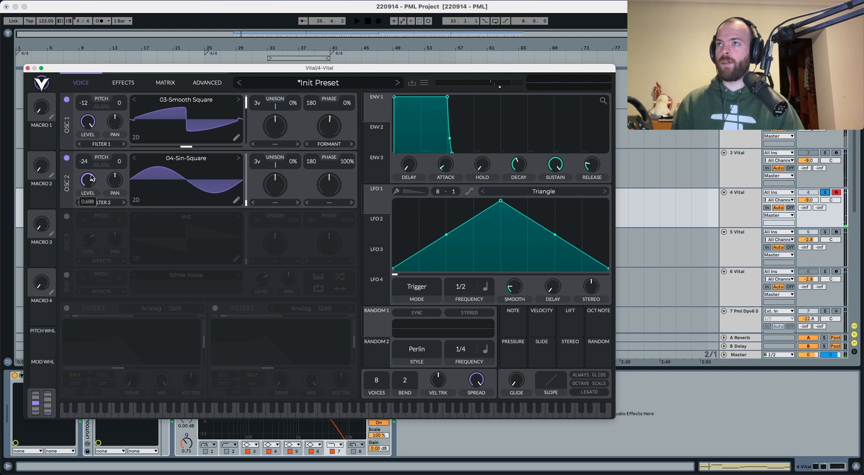
left_click_drag(91, 178, 93, 172)
key("space")
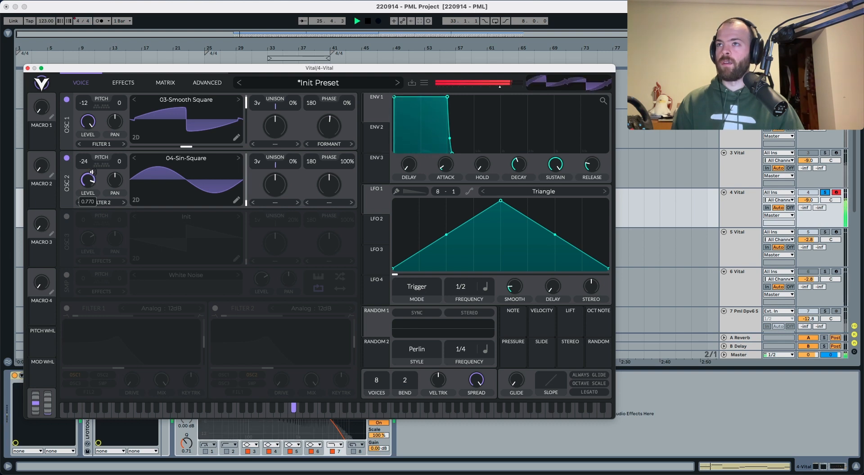
key("space")
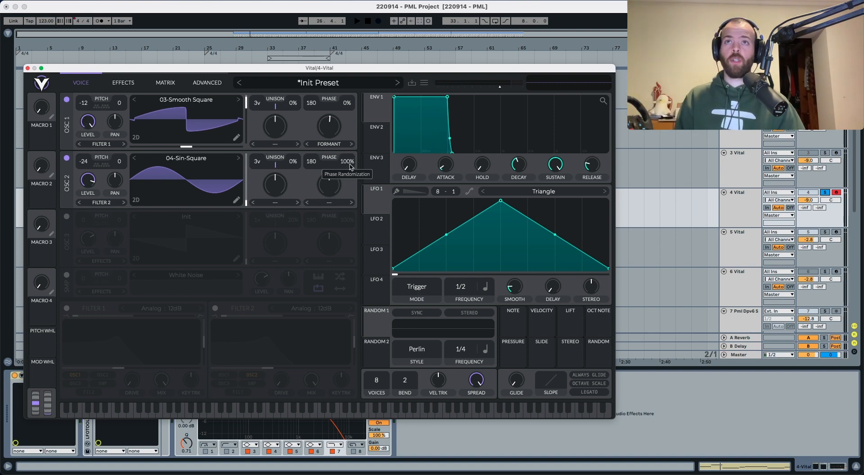
Set oscillator 2's phase randomization to 0% and shorten envelope 1's release to about 0.035 secs, auditioning the bass
key("space")
key("space")
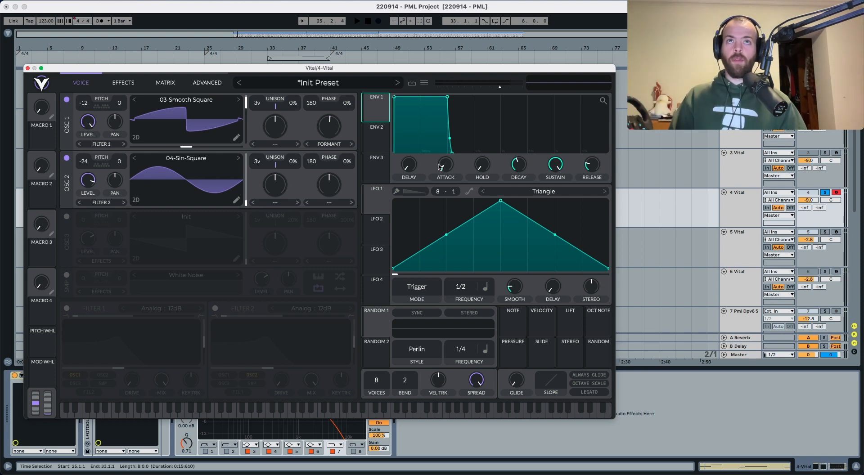
mouse_move(588, 166)
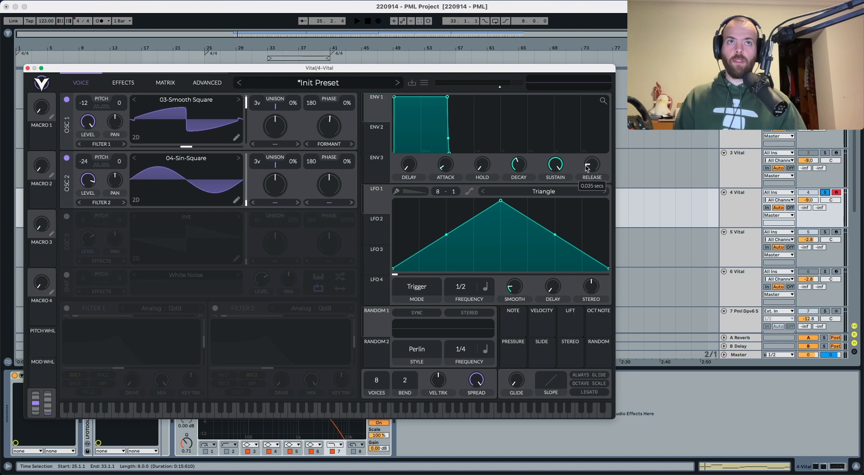
key("space")
scroll(588, 166, "up", 1)
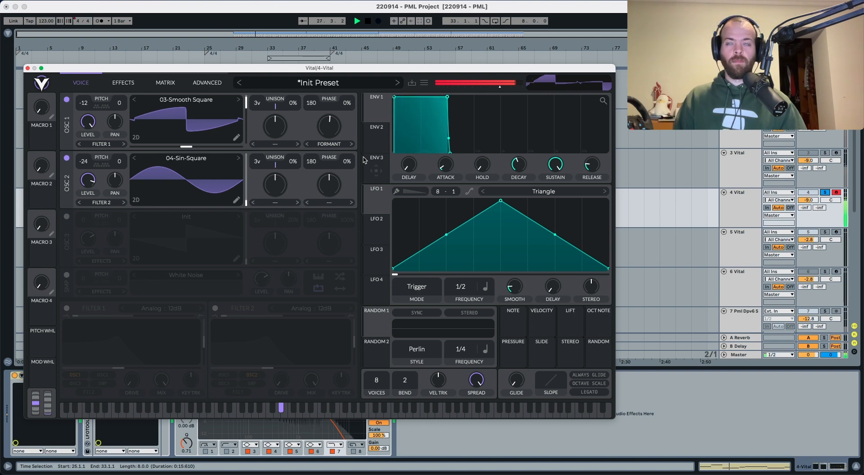
key("space")
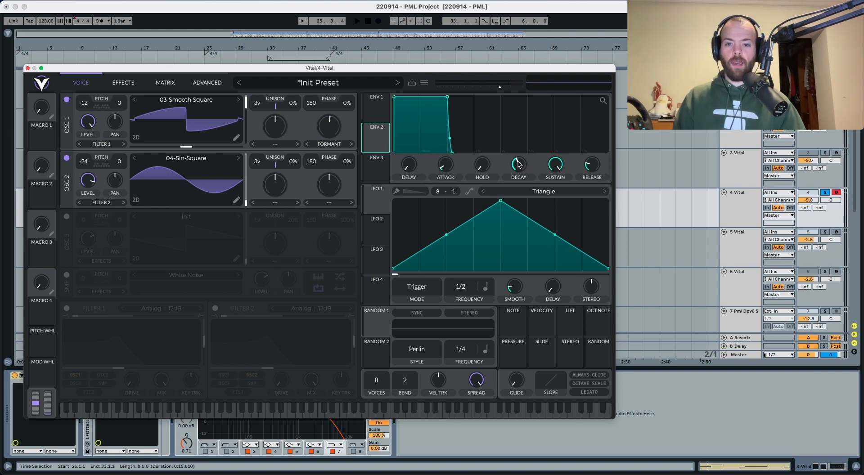
Shape envelope 2 with a decay of about 0.051 secs and no sustain, and assign it to both oscillators' transpose
left_click_drag(519, 164, 516, 183)
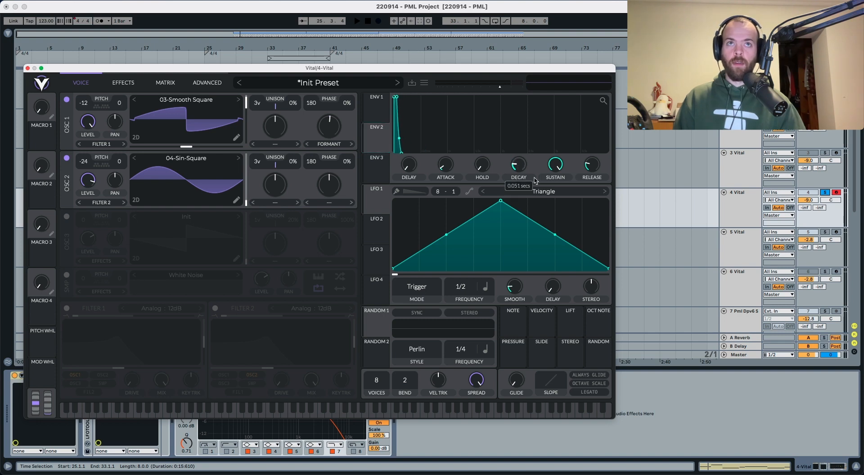
left_click_drag(553, 166, 542, 295)
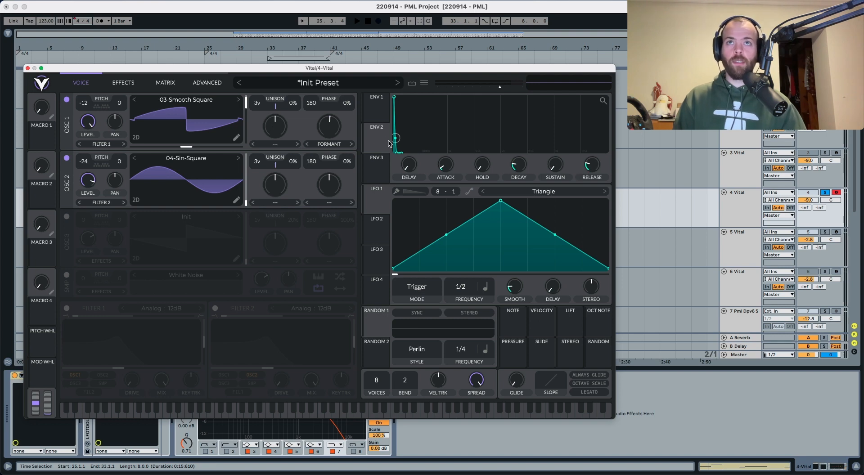
left_click_drag(377, 141, 88, 163)
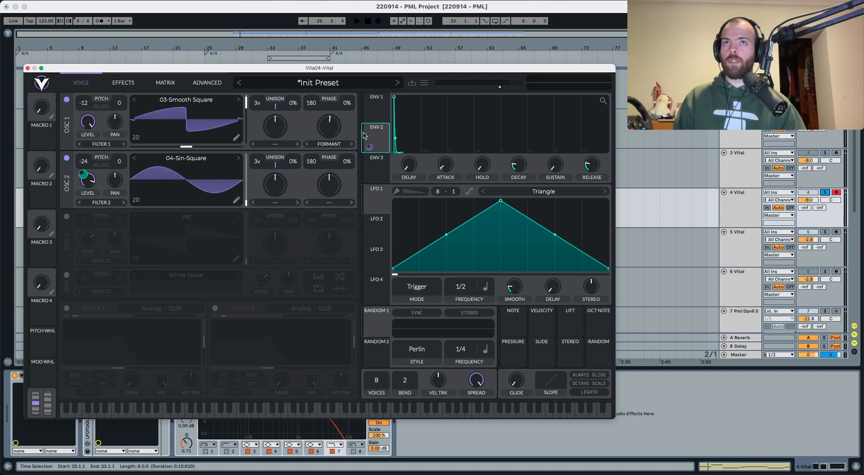
left_click_drag(369, 145, 83, 104)
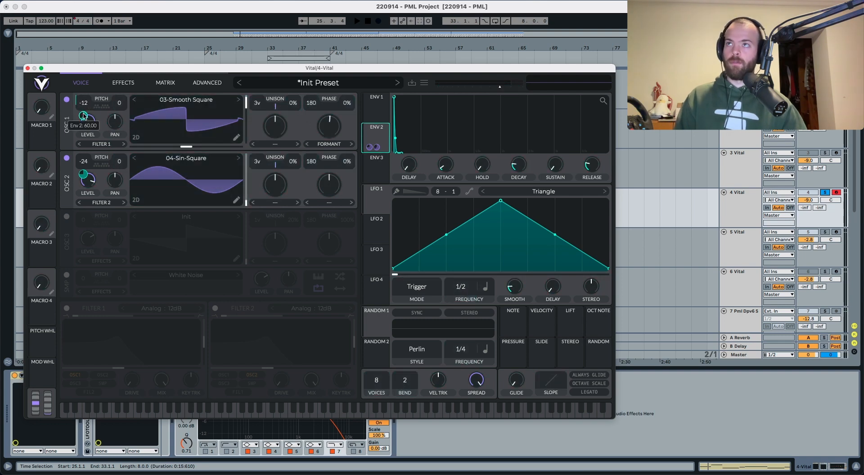
Enter a smaller envelope 2 modulation amount on the transpose of oscillator 2 and oscillator 1, and audition the attack
right_click(81, 177)
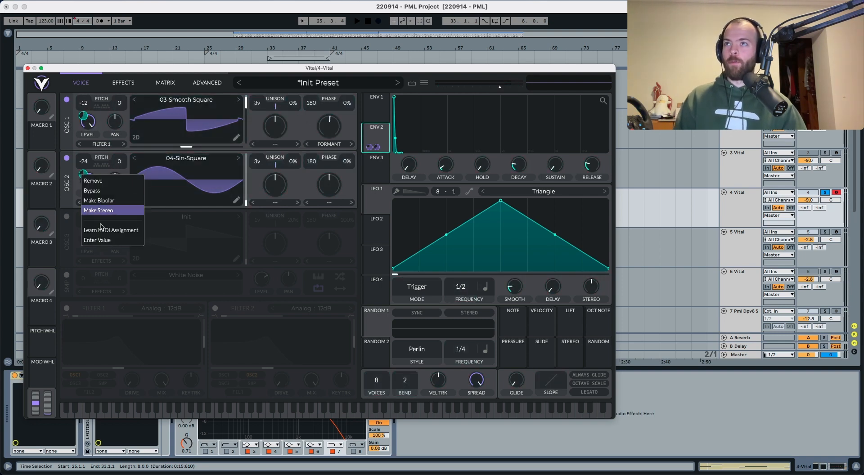
left_click(103, 243)
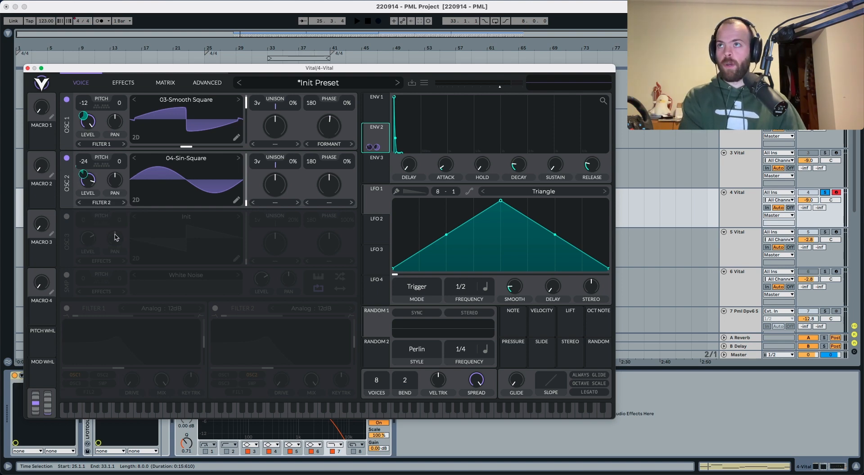
right_click(86, 119)
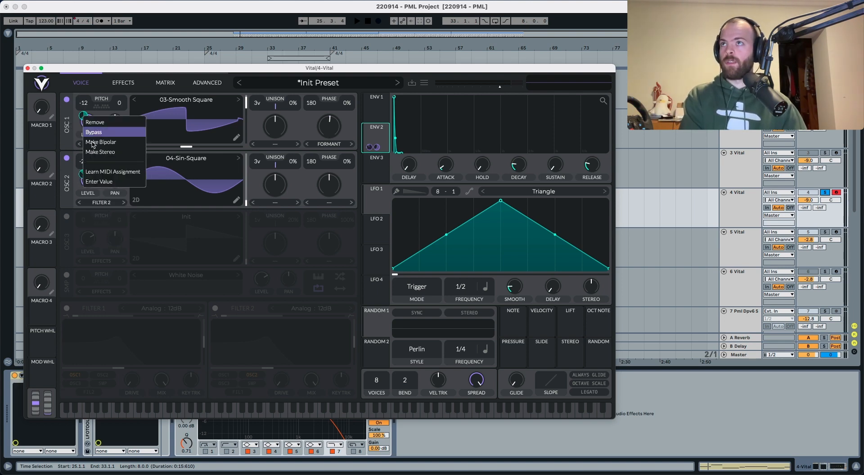
left_click(103, 182)
type("60")
key("Return")
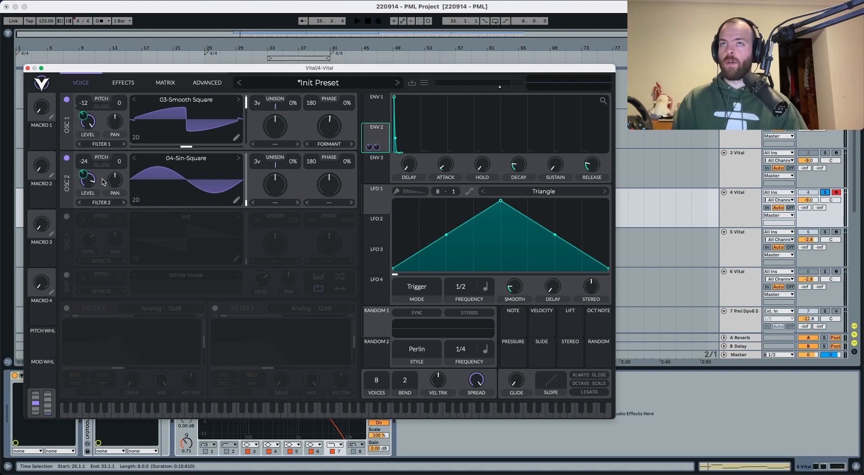
key("space")
key("space")
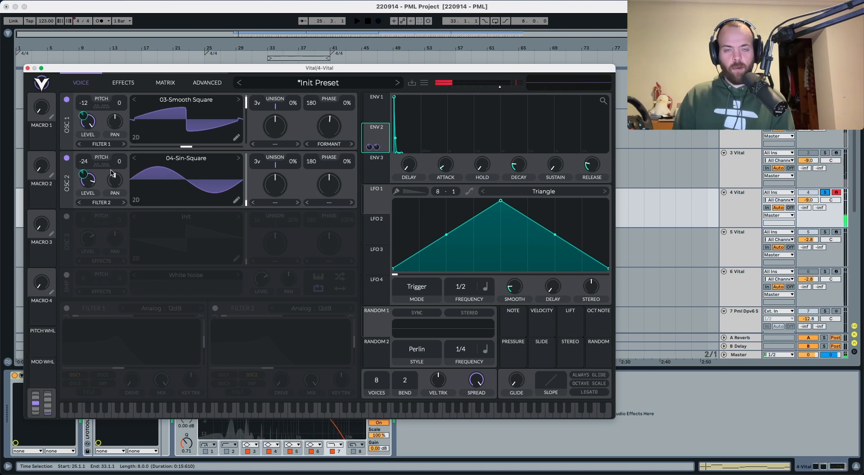
key("space")
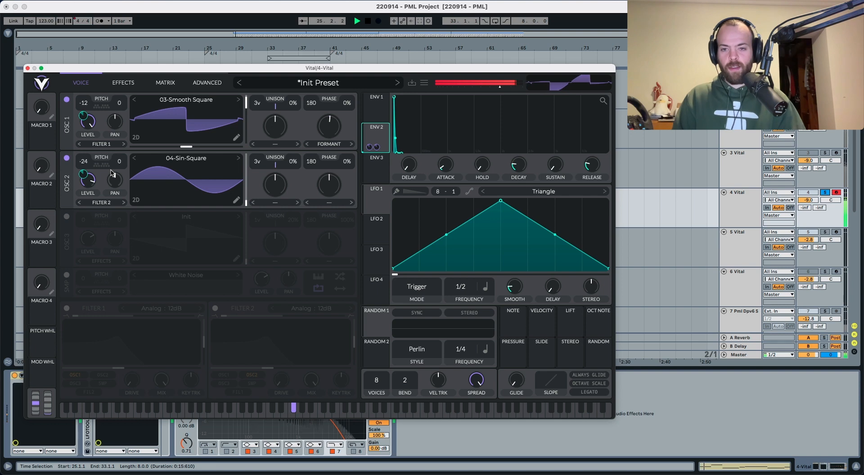
key("space")
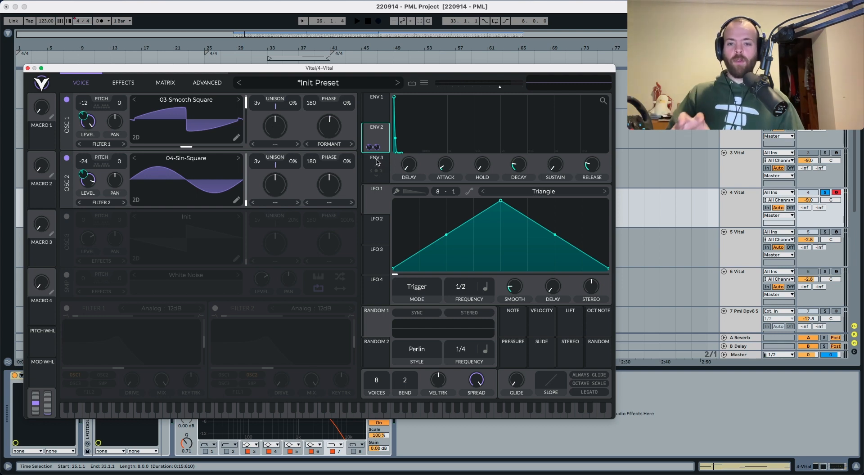
Enable filter 1 with minimum resonance and a cutoff of about 1267 Hz, and audition it
left_click(67, 309)
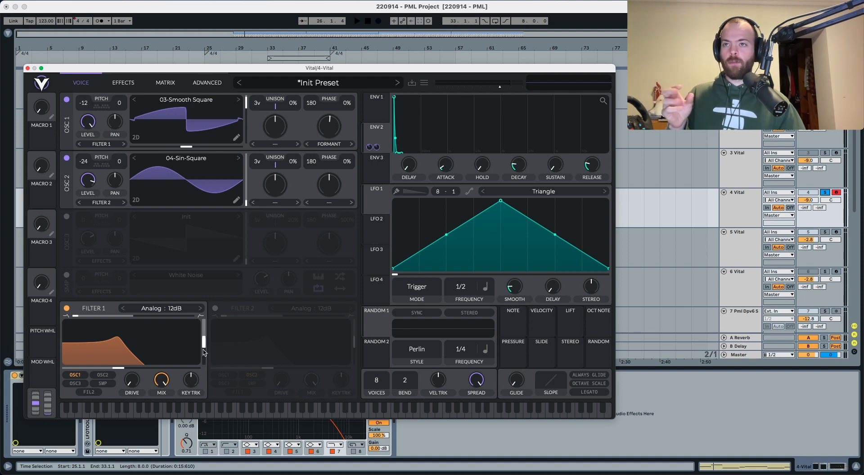
left_click_drag(203, 342, 204, 397)
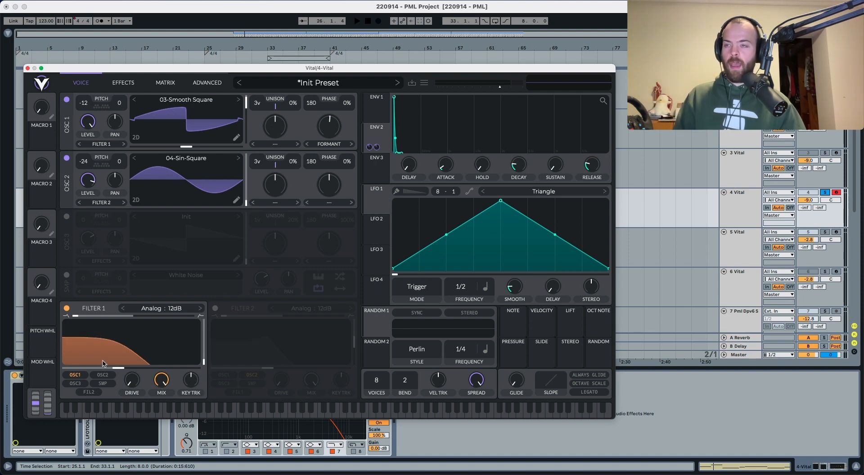
left_click_drag(118, 368, 146, 367)
key("space")
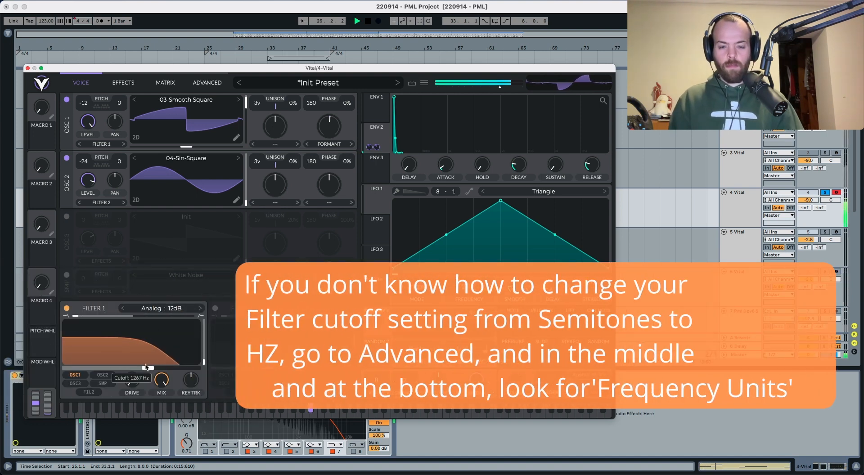
key("space")
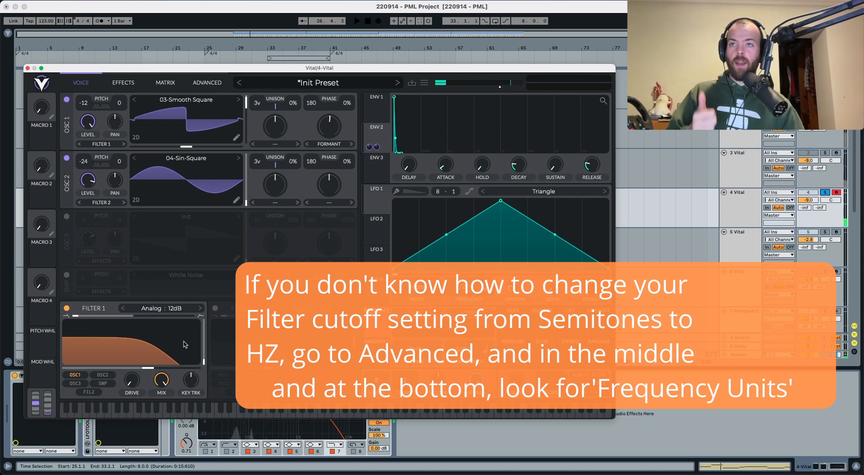
Give envelope 3 a shorter decay and a low sustain, assign it to filter 1's cutoff and audition the movement
left_click(377, 163)
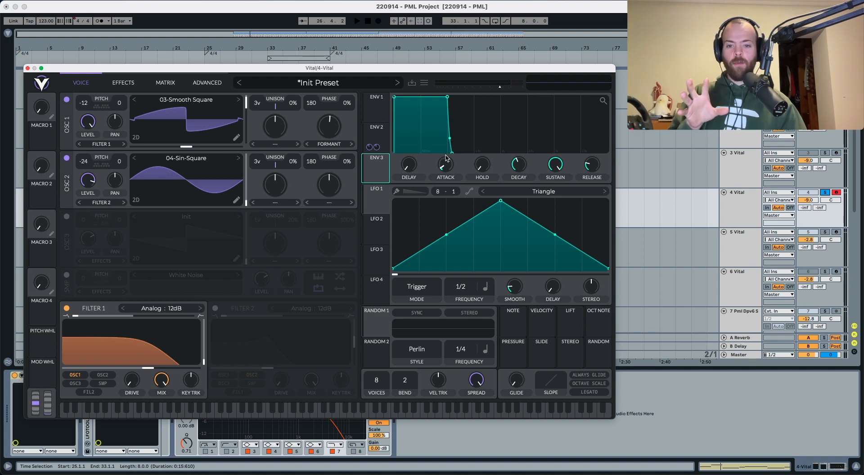
left_click_drag(516, 169, 554, 231)
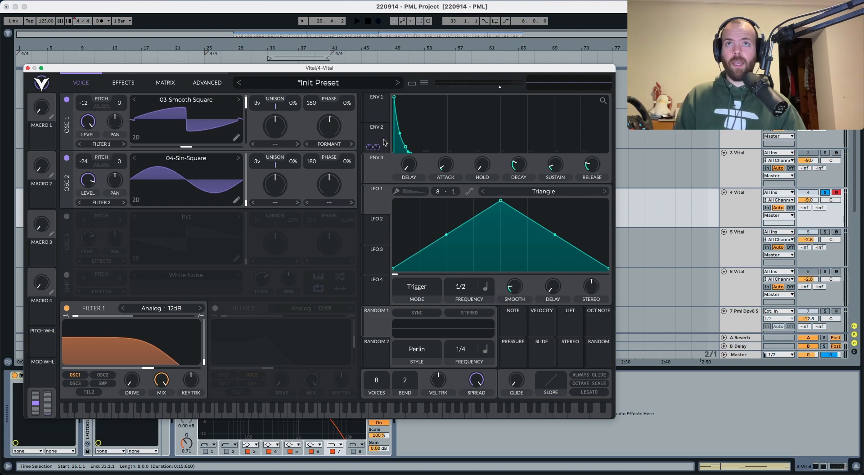
left_click_drag(376, 169, 129, 353)
key("space")
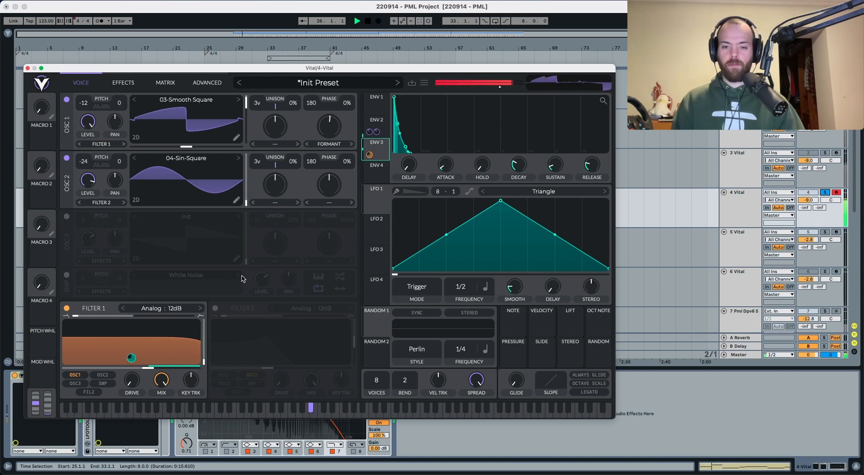
key("space")
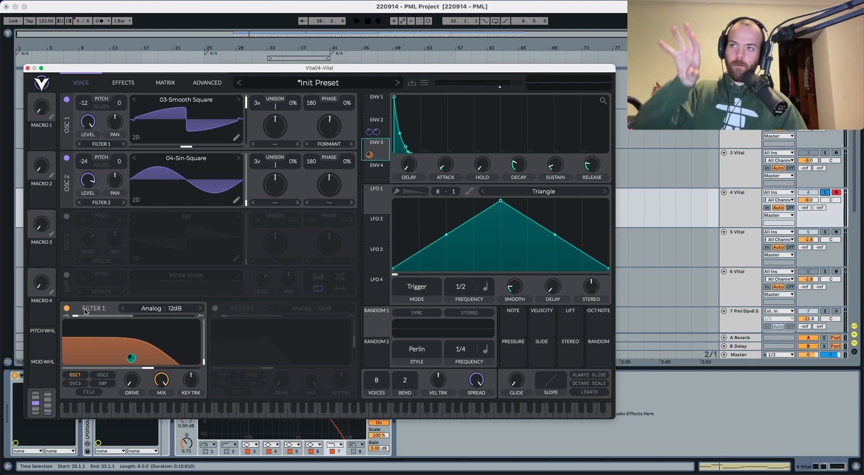
Enable filter 2 as Analog 24dB, remove oscillator 2 from its inputs and feed it from filter 1
left_click(215, 309)
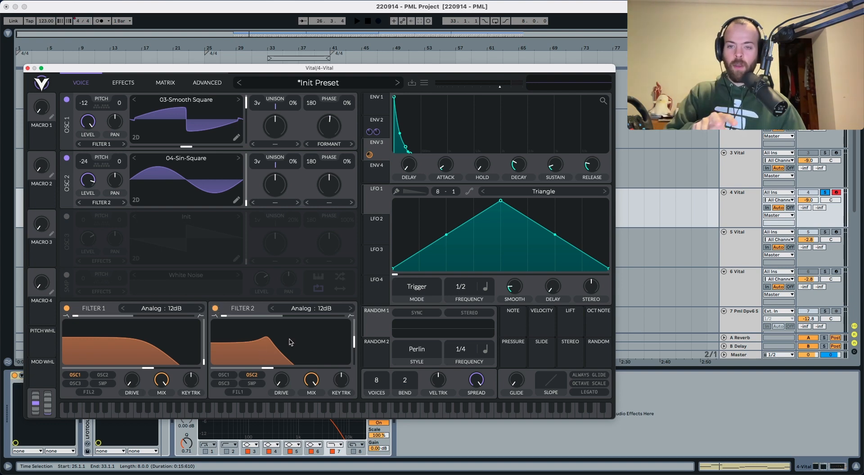
left_click(349, 309)
left_click(252, 376)
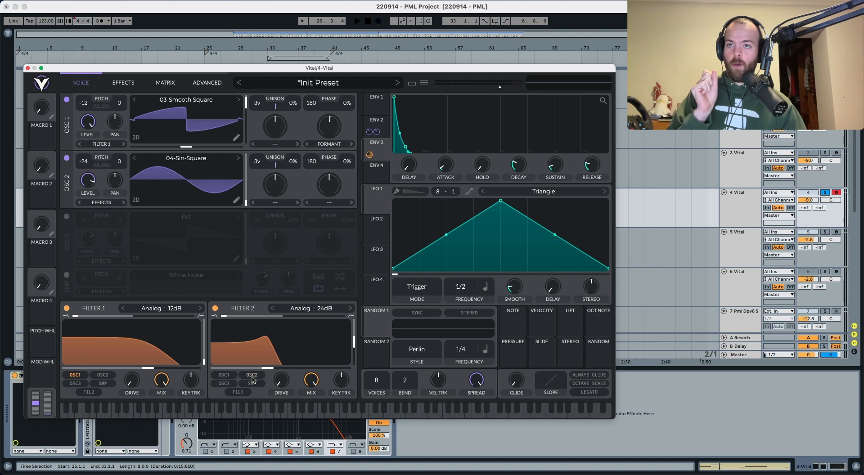
left_click(238, 393)
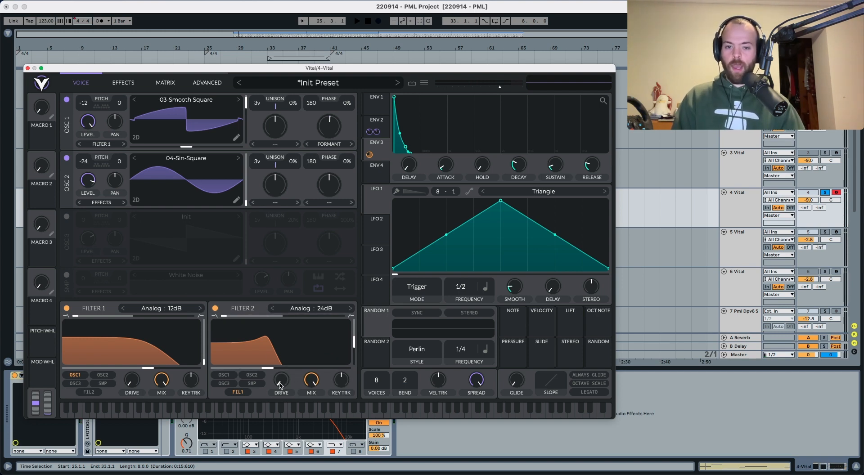
Raise filter 2's drive to about 2.793 dB and audition the sound
mouse_move(281, 382)
key("space")
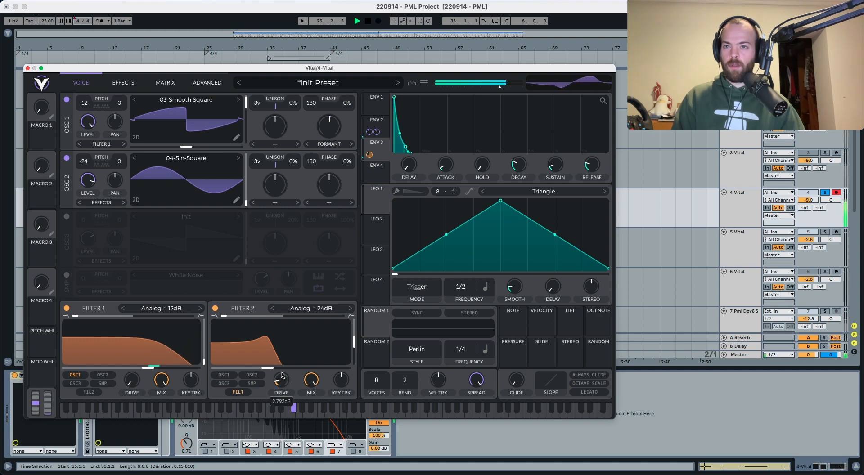
key("space")
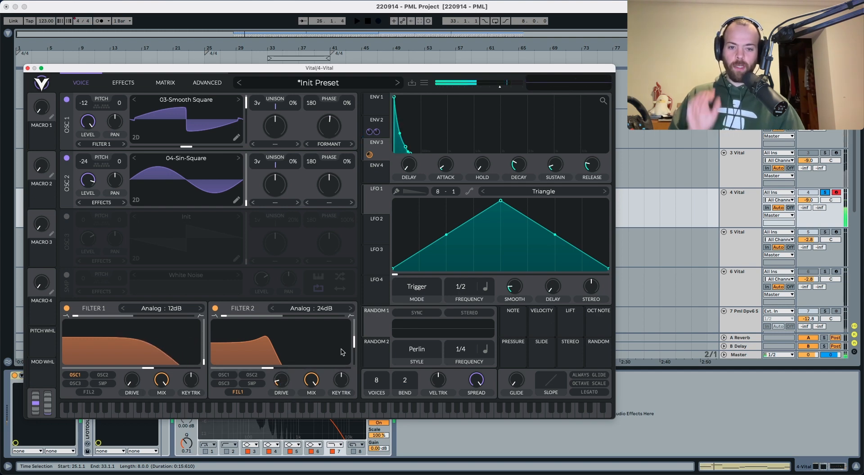
Lower filter 2's resonance to about 0%, raise its cutoff and audition the bass
left_click_drag(353, 341, 352, 374)
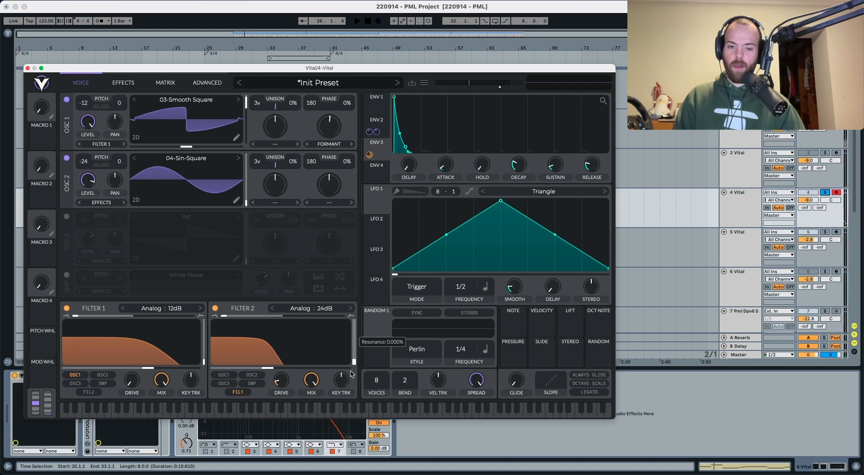
key("space")
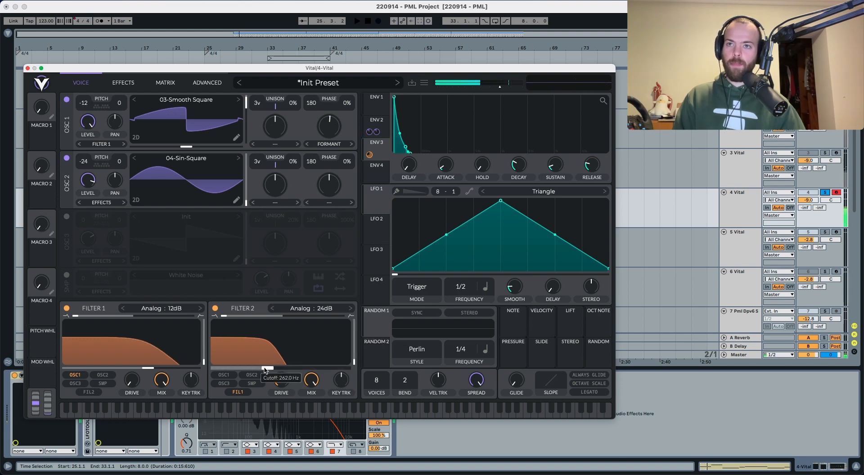
left_click_drag(266, 370, 318, 363)
key("space")
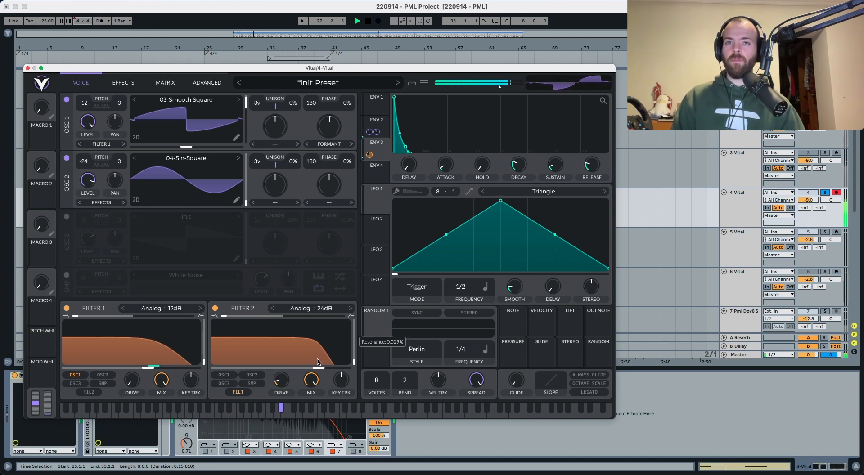
key("space")
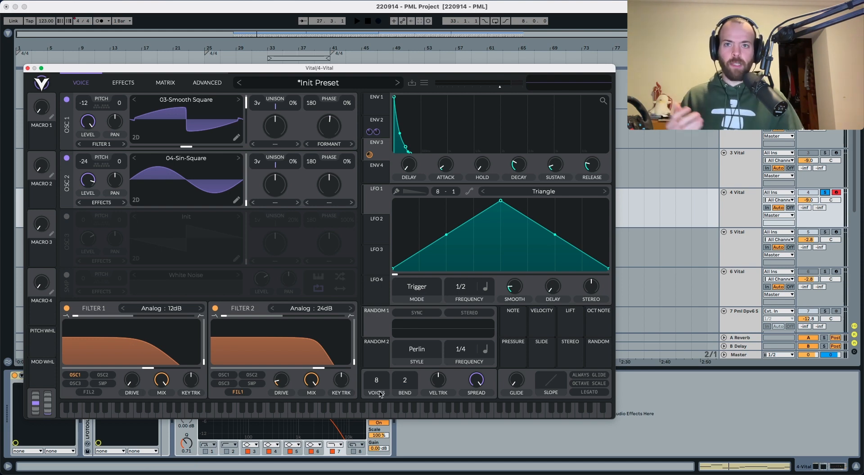
Limit the patch to 1 voice and open the modulation matrix
left_click_drag(378, 386, 378, 405)
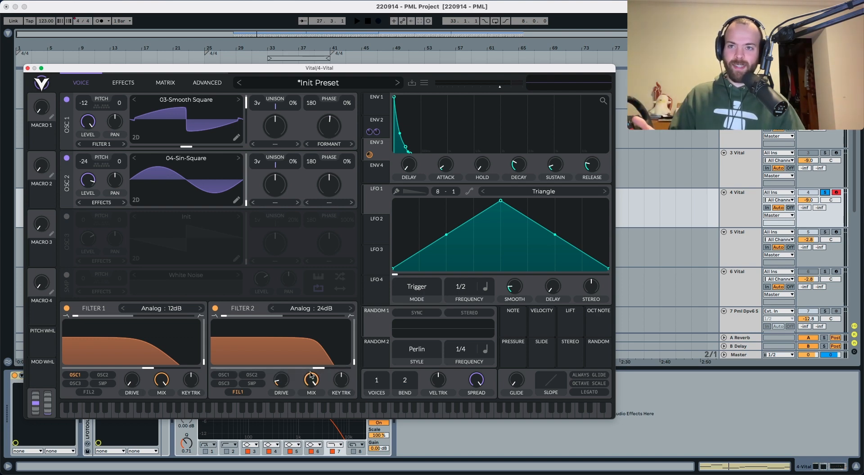
mouse_move(318, 370)
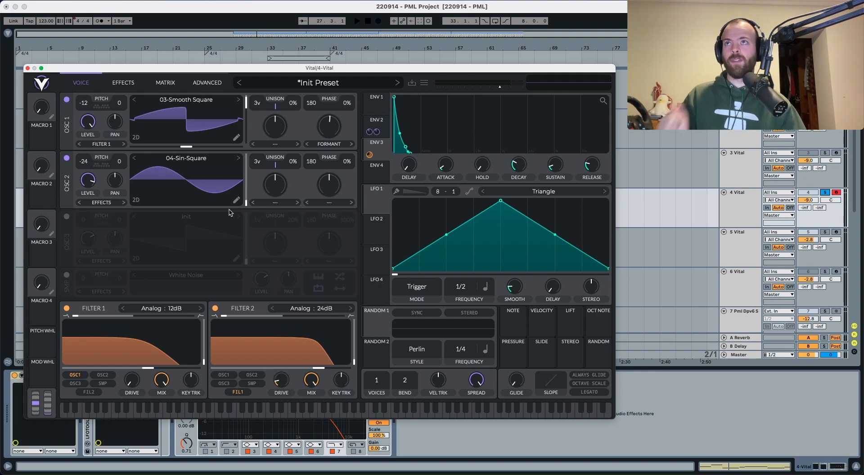
left_click(165, 83)
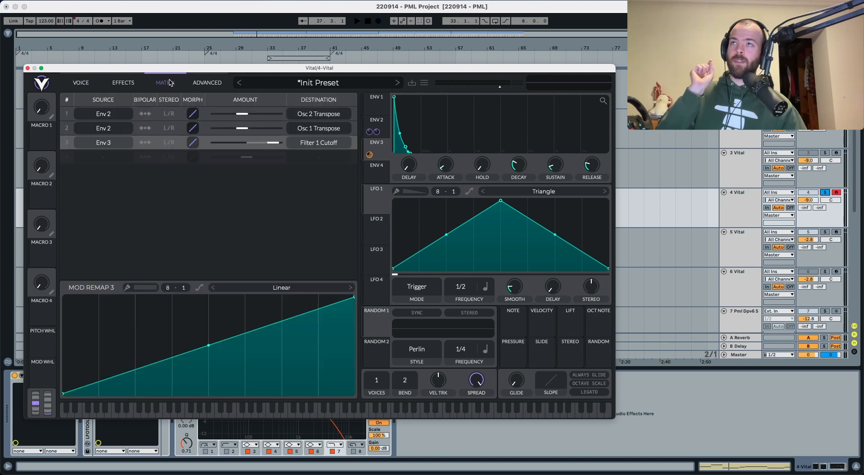
Set the frequency display units to Hz in the advanced settings
left_click(198, 82)
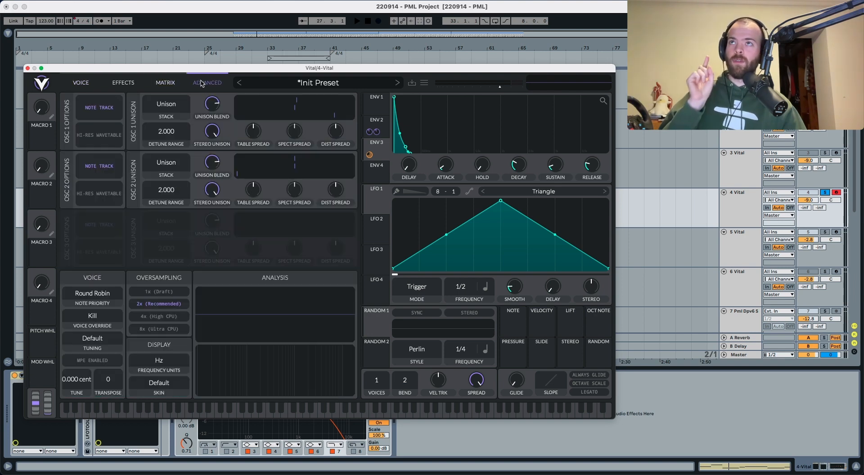
left_click(155, 363)
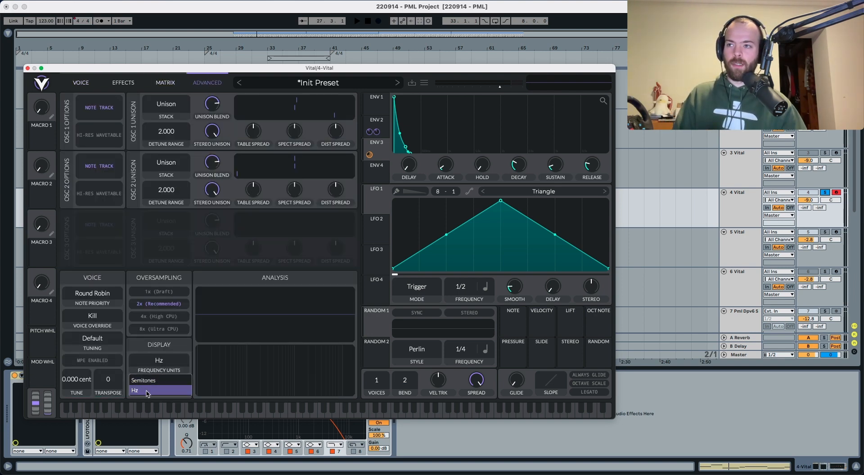
left_click(147, 392)
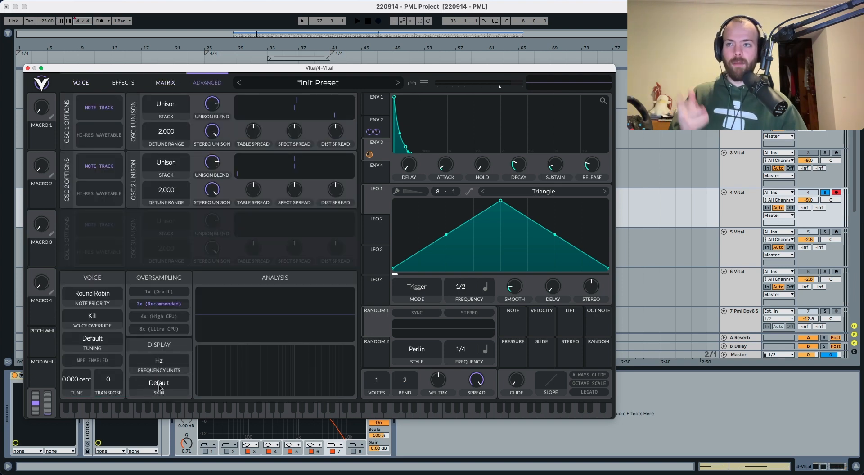
Raise the voice glide to about 0.198 secs and audition the bass
left_click(81, 84)
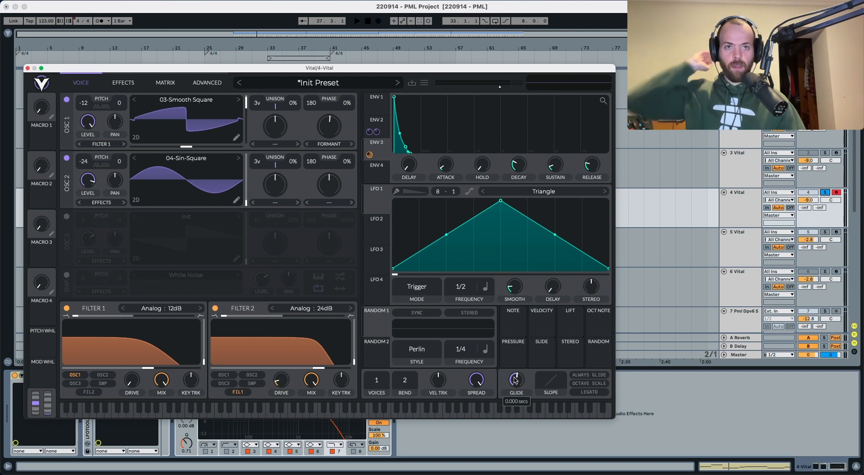
left_click_drag(516, 381, 518, 360)
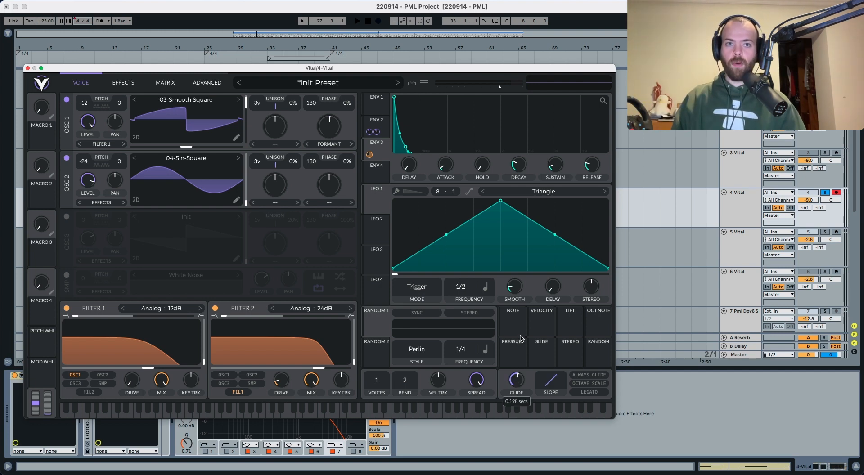
key("space")
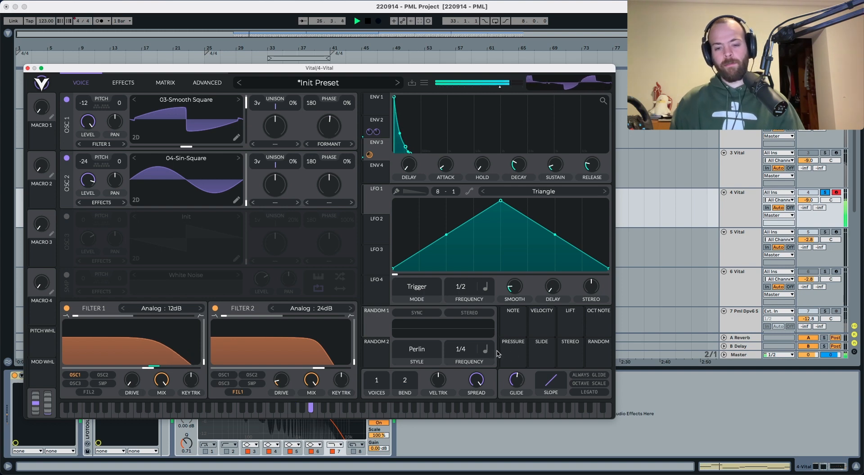
key("space")
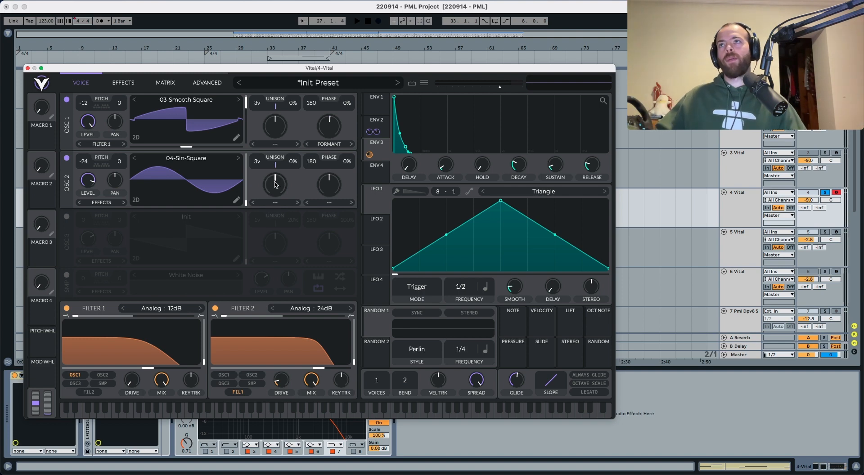
Reorder the effects chain so Distortion comes first, followed by Flanger and Eq
left_click(122, 84)
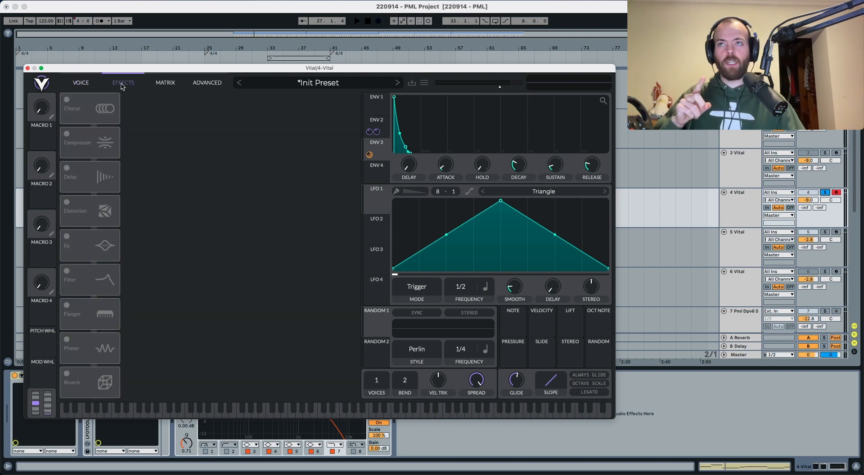
left_click_drag(86, 204, 88, 111)
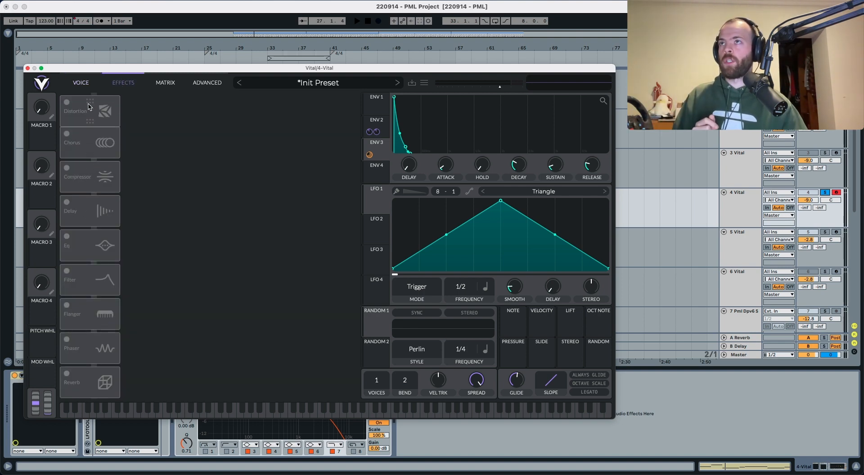
left_click_drag(99, 303, 97, 136)
left_click_drag(104, 268, 95, 166)
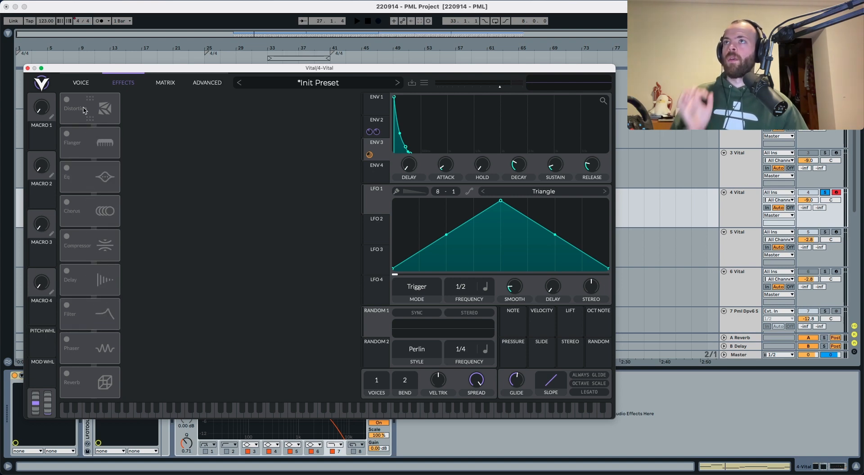
Enable the Soft Clip distortion and raise its drive while auditioning the bass
left_click(67, 100)
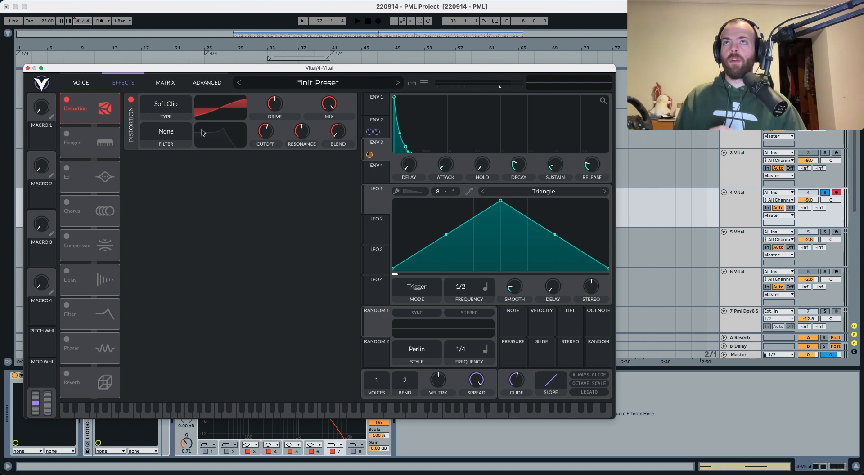
left_click_drag(269, 108, 273, 97)
key("space")
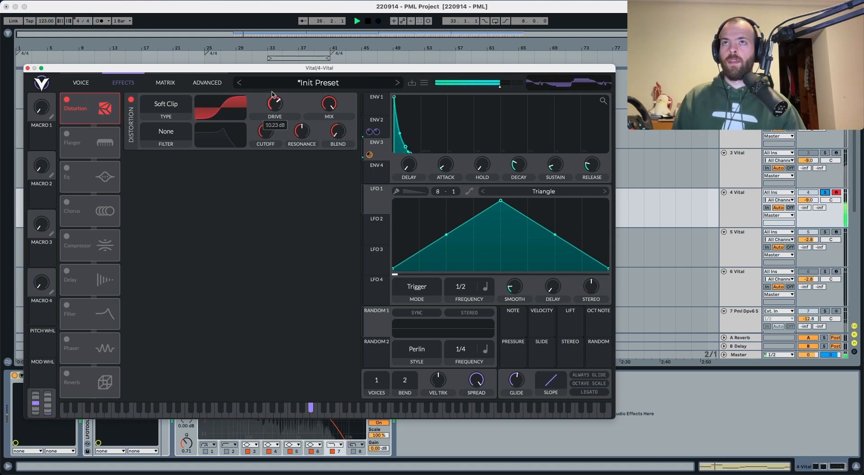
mouse_move(271, 97)
left_mouse_down()
mouse_move(273, 87)
mouse_move(275, 100)
left_mouse_up()
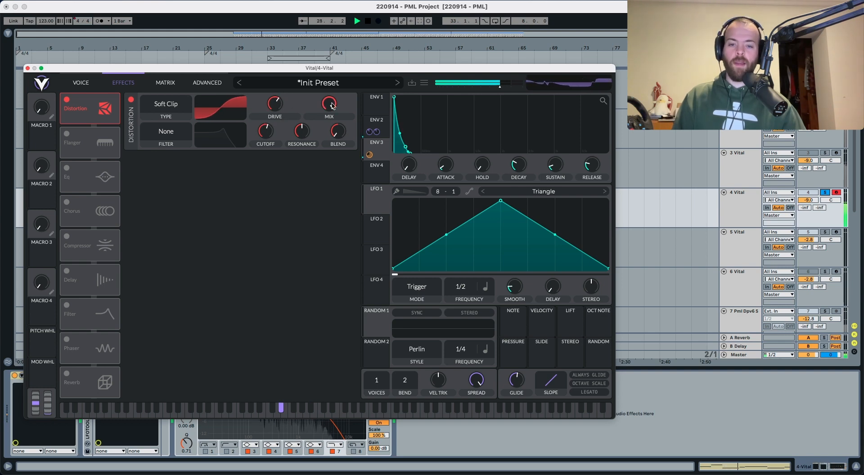
key("space")
Lower the distortion's mix to below half and audition the bass
left_click_drag(332, 105, 330, 159)
key("space")
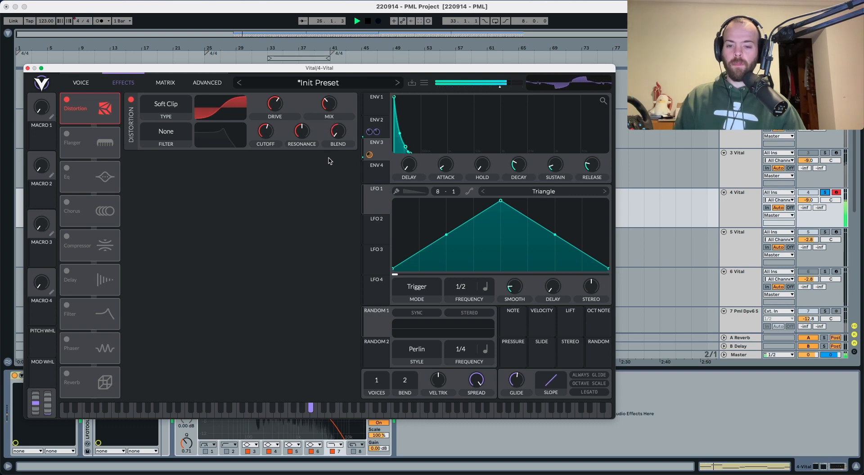
key("space")
Enable the flanger, audition it and set its frequency to 8/1
left_click(82, 139)
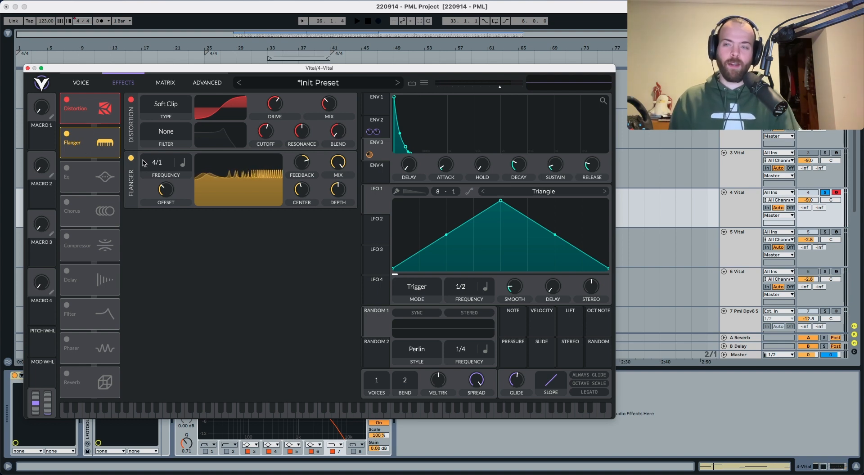
key("space")
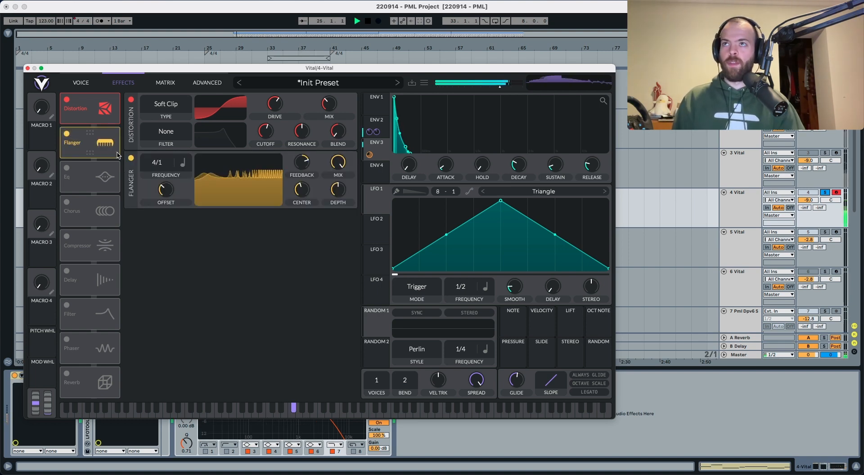
key("space")
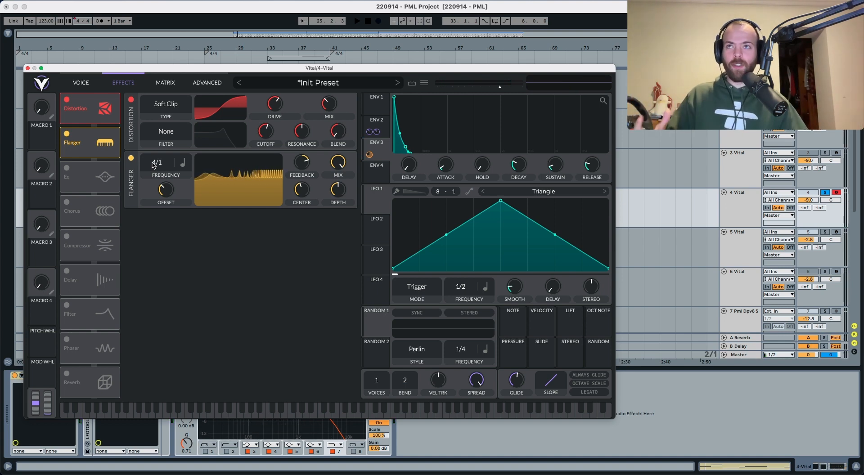
scroll(153, 163, "up", 6)
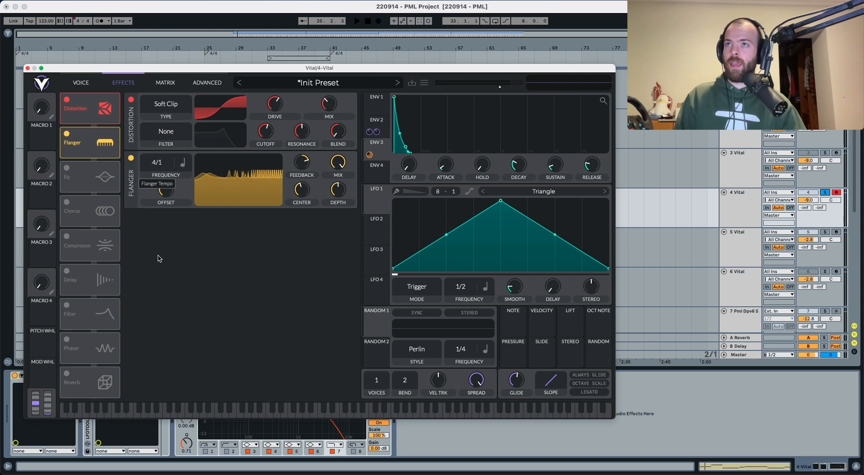
Raise the flanger's offset and lower its feedback while auditioning the bass
key("space")
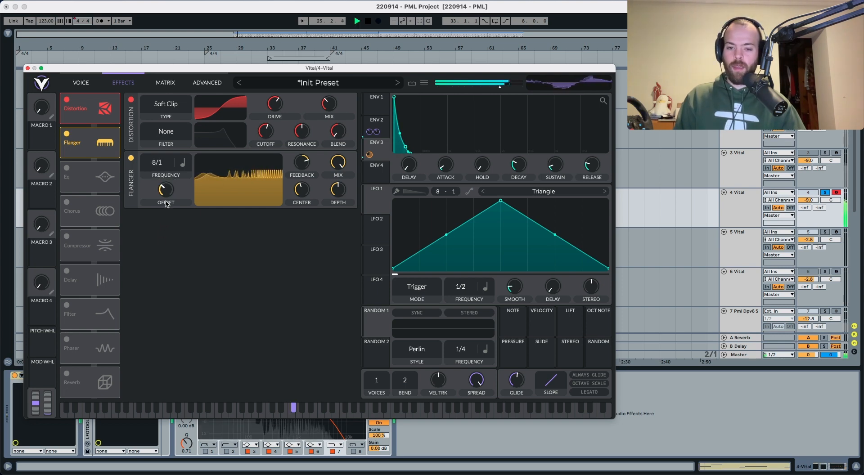
left_click_drag(168, 193, 172, 184)
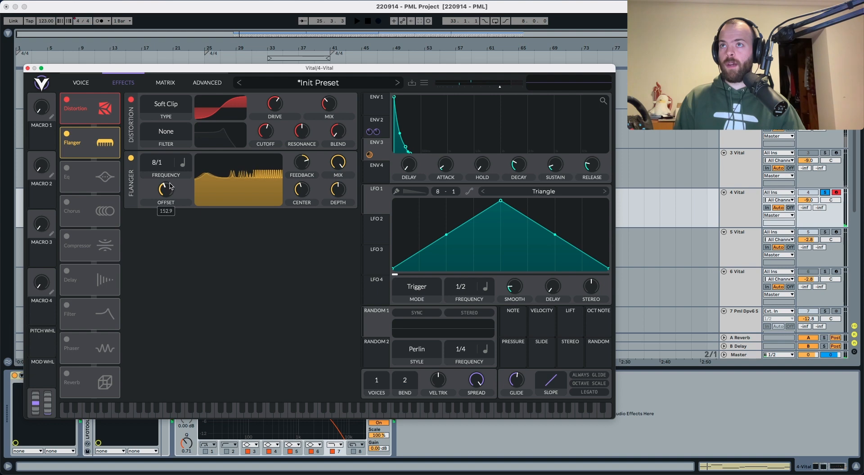
key("space")
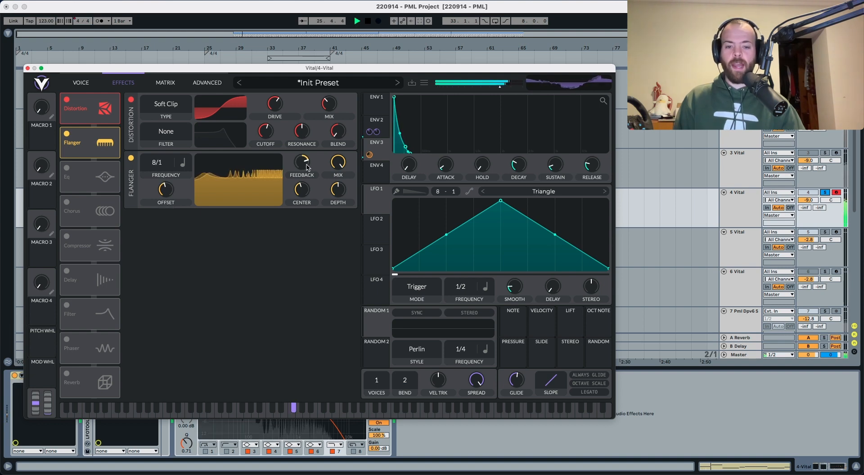
left_click_drag(307, 165, 307, 162)
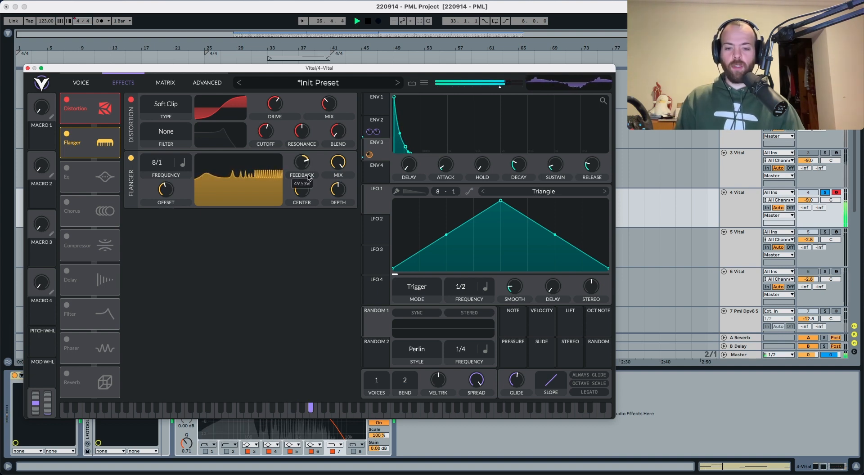
key("space")
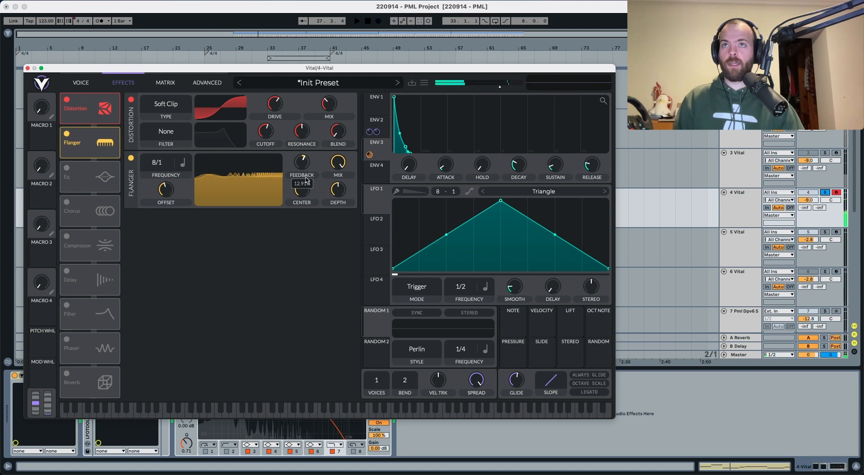
left_click_drag(309, 167, 310, 176)
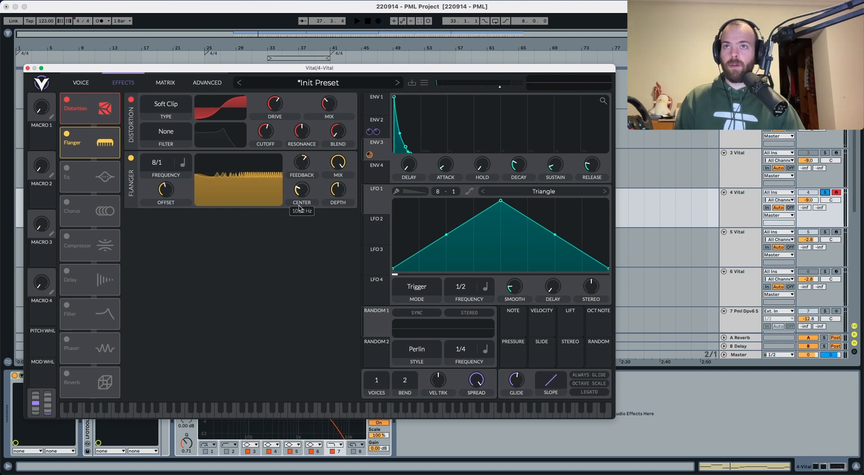
Lower the flanger's center frequency and raise its depth slightly while auditioning the bass
key("space")
left_click_drag(300, 208, 300, 210)
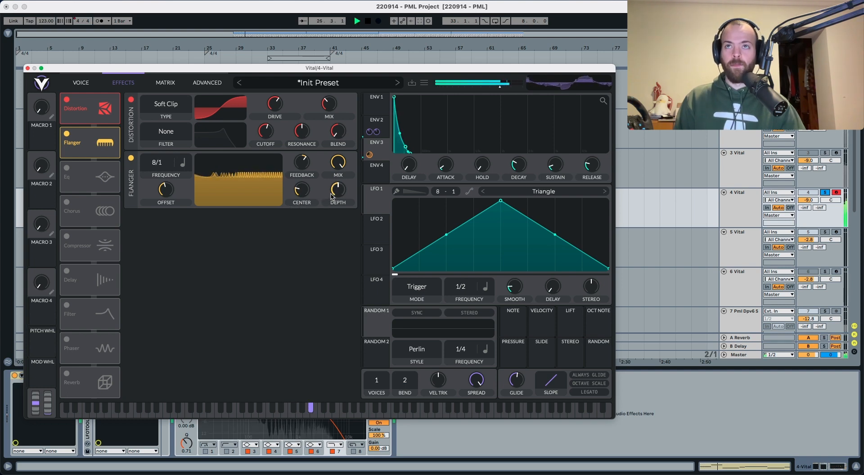
key("space")
mouse_move(335, 194)
left_click_drag(336, 193, 336, 194)
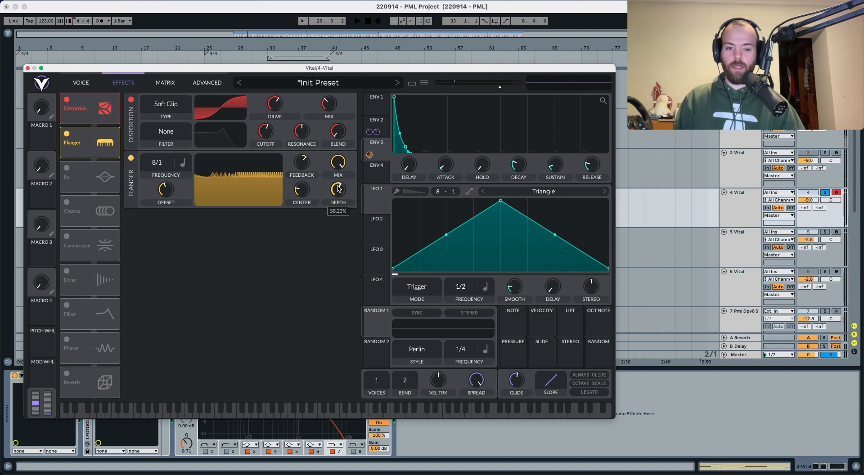
key("space")
Reduce the flanger's mix to roughly half and audition the bass
key("space")
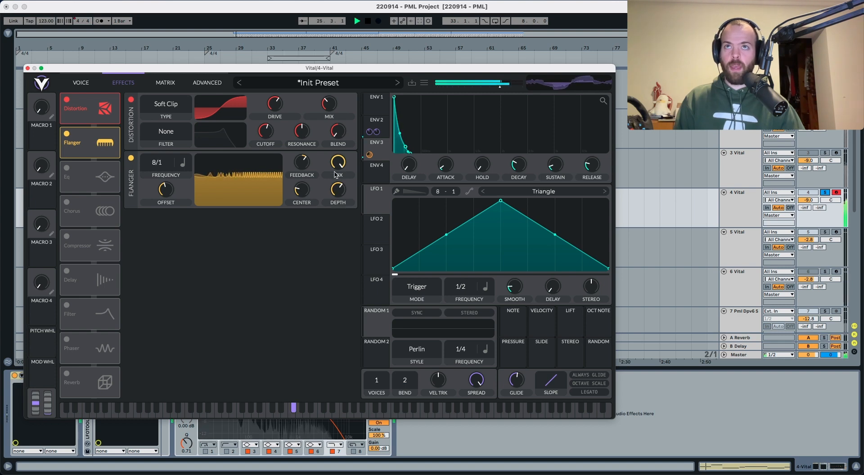
key("space")
left_click_drag(337, 167, 332, 207)
key("space")
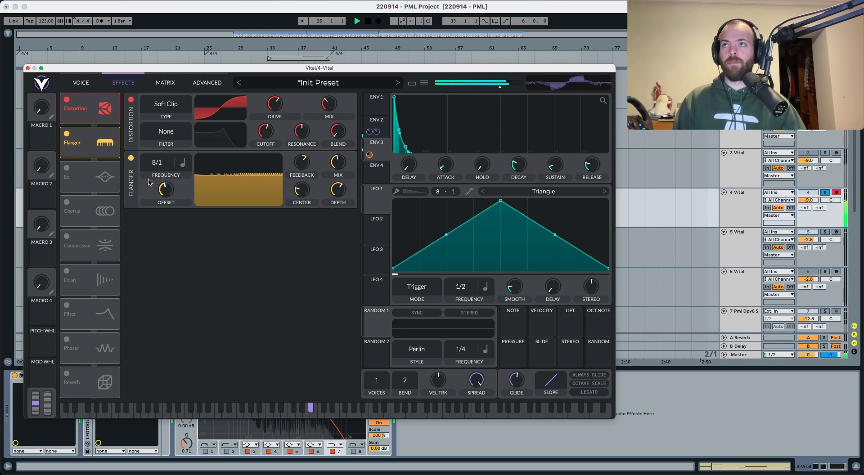
key("space")
Enable the EQ and shape its low band with about 2.6 dB gain, a lower cutoff and 0% resonance while auditioning
left_click(67, 167)
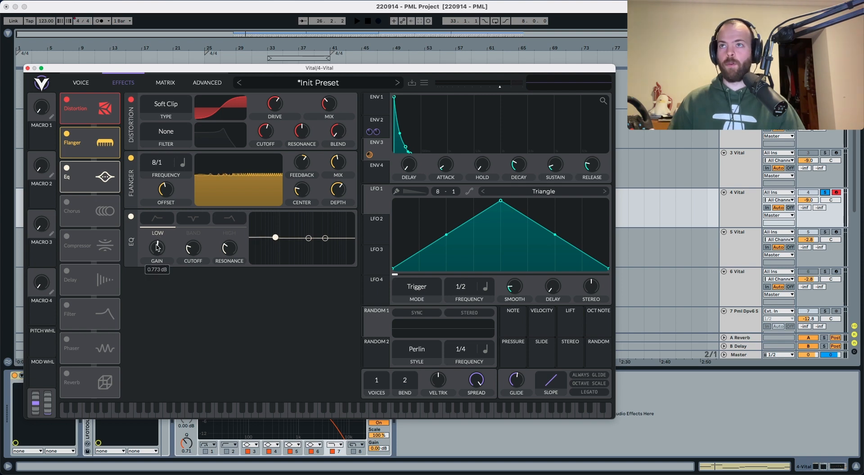
key("space")
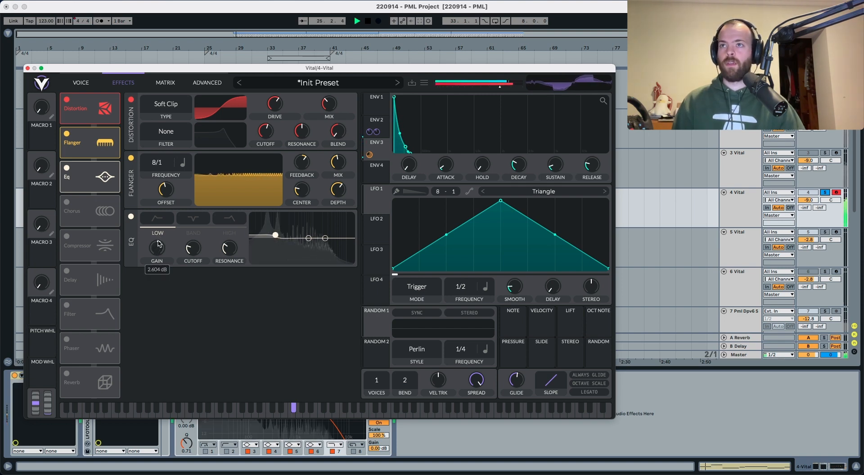
left_click_drag(192, 248, 190, 254)
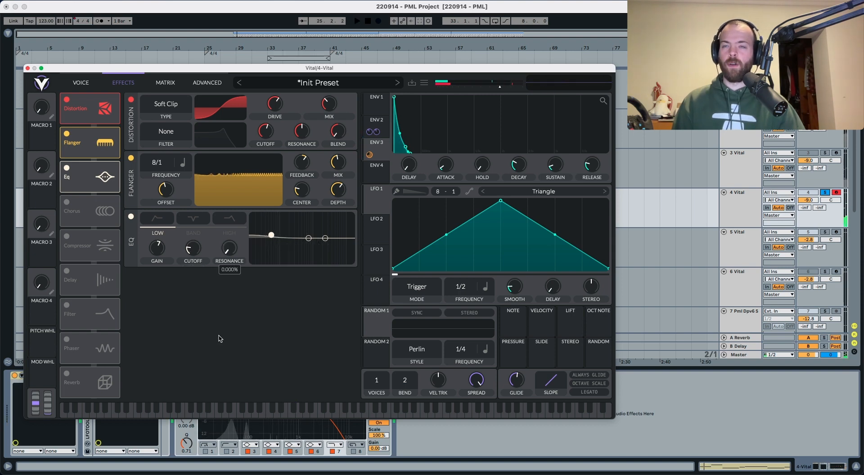
key("space")
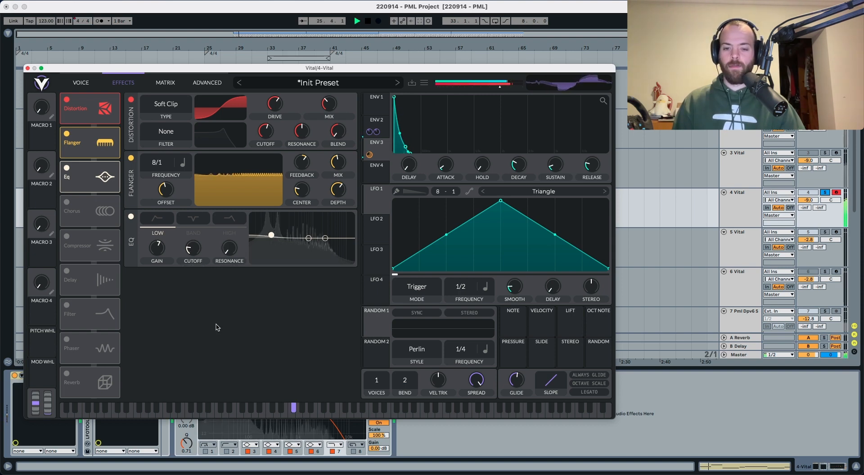
key("space")
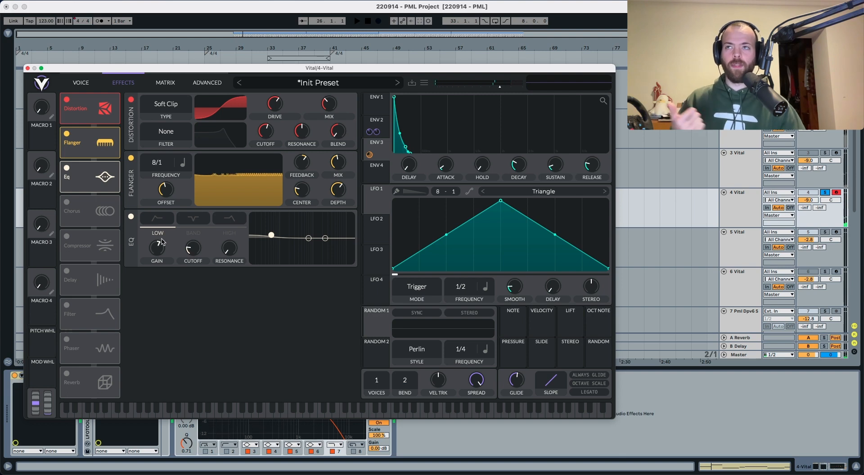
Boost the EQ's mid band, lower its cutoff and set its resonance to about 4.778
left_click(193, 233)
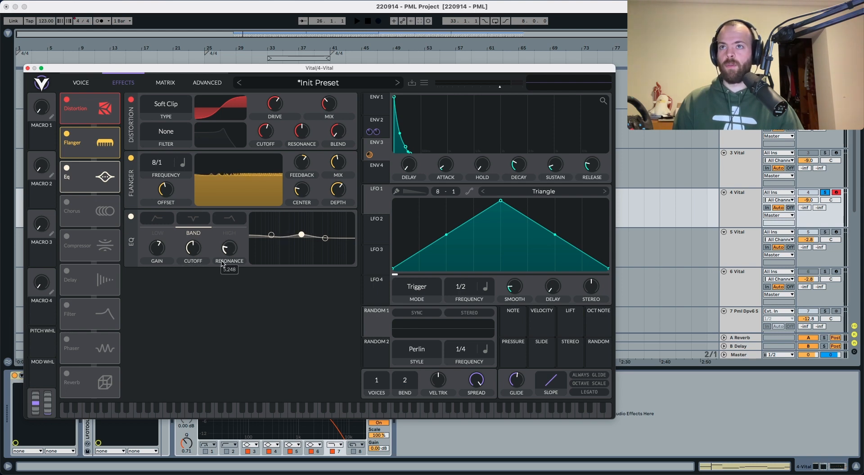
left_click_drag(222, 264, 224, 261)
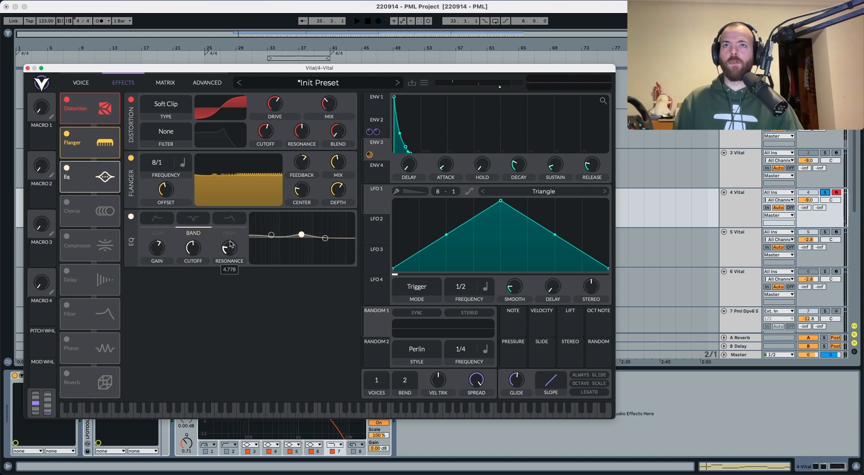
Audition the soloed bass patch, unsolo the 4 Vital track and play the bass within the full mix
key("space")
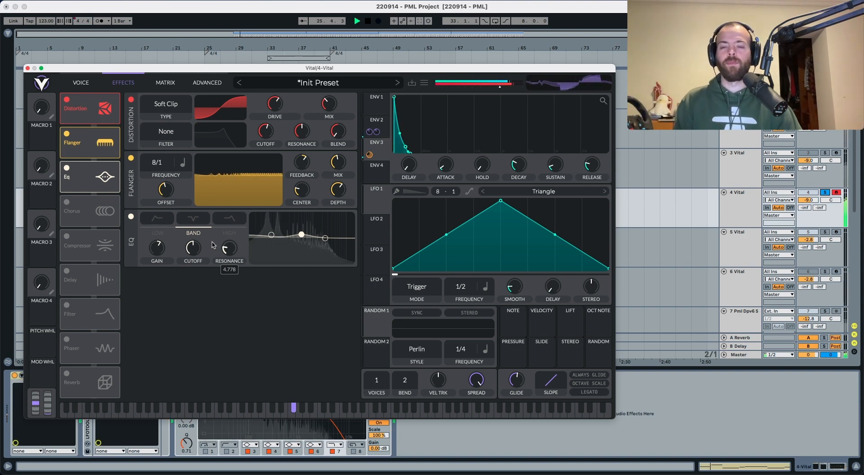
key("space")
left_click(824, 194)
key("space")
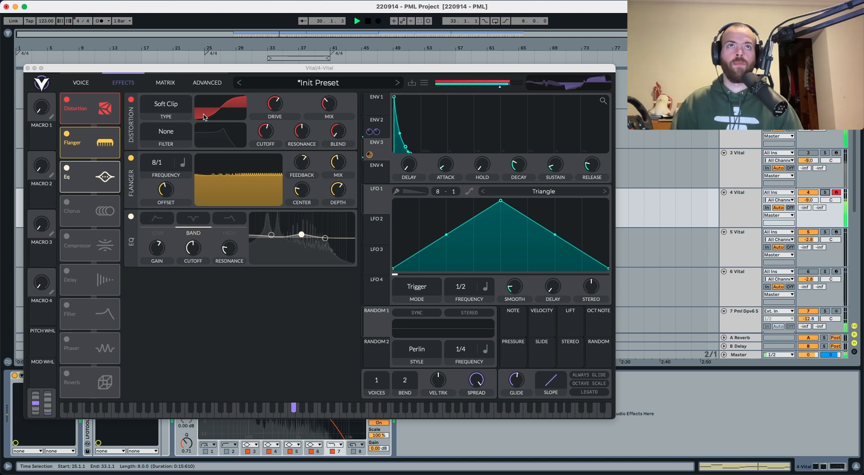
key("space")
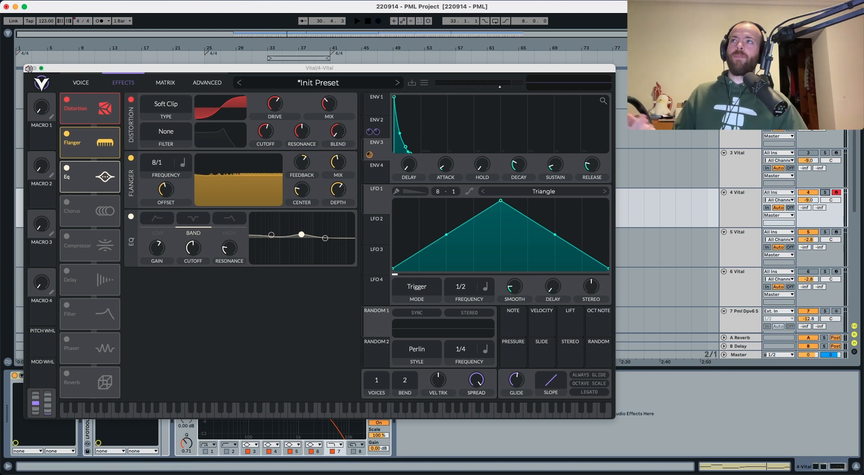
Close the synth window, open the first MIDI clip on the 3 Vital track and examine its notes during playback
left_click(26, 69)
double_click(248, 153)
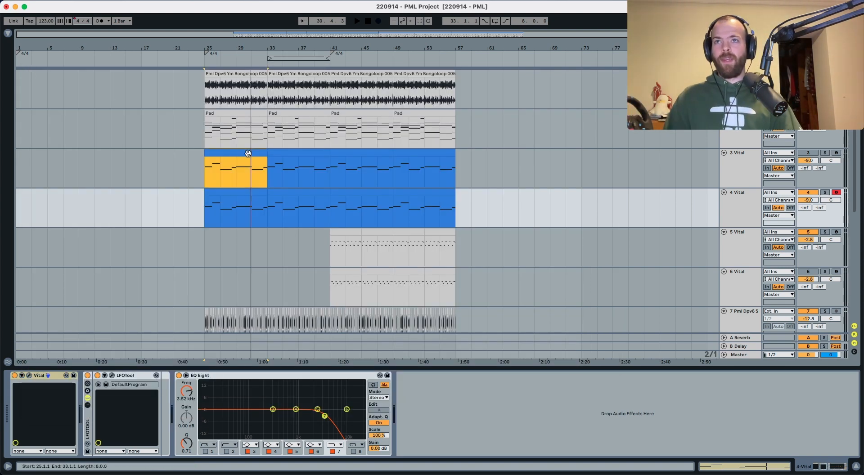
key("space")
scroll(312, 318, "up", 2)
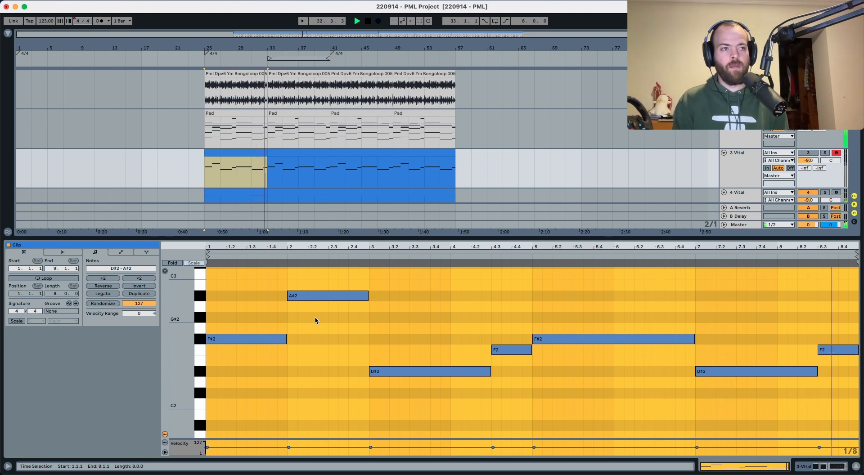
key("space")
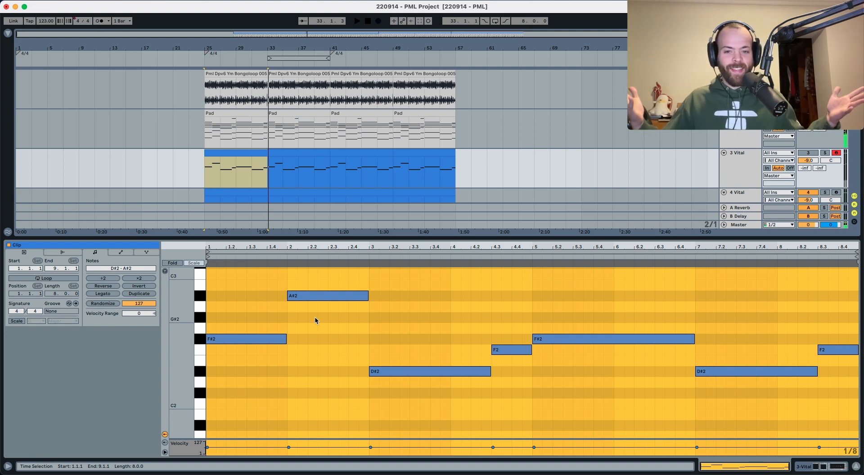